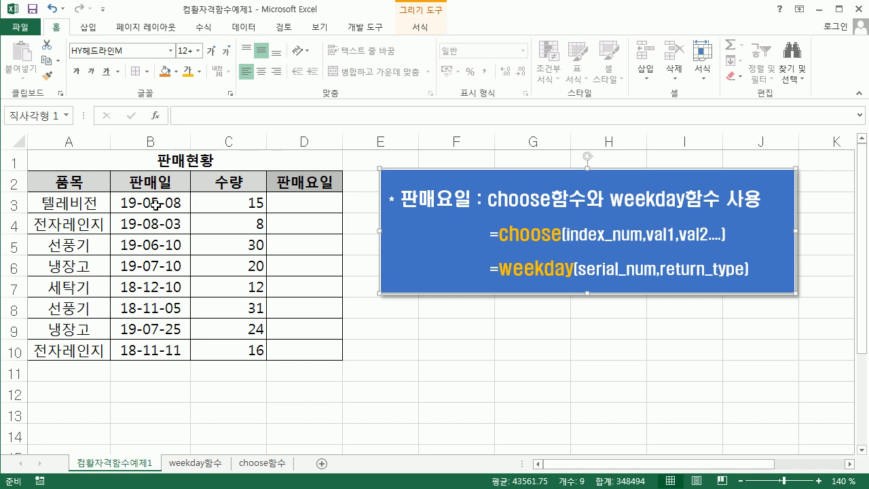
- On the weekday함수 sheet, begin a WEEKDAY formula in B2, the first 요일번호 cell
click(292, 205)
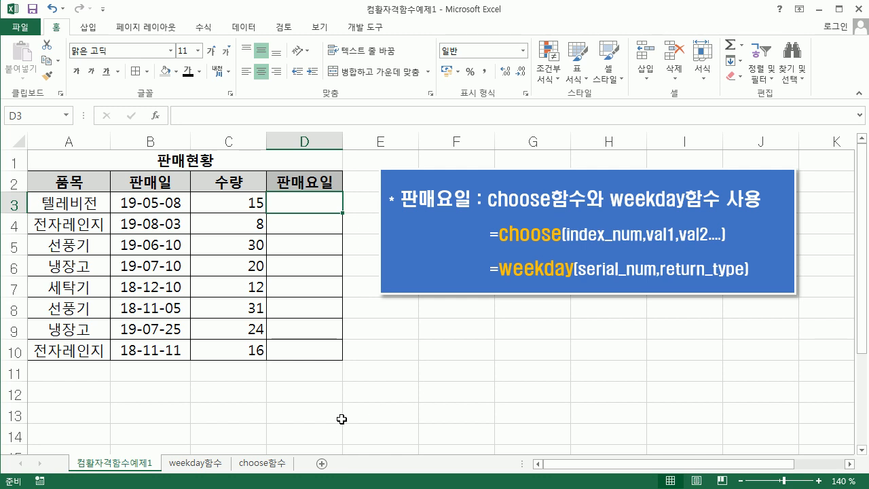
click(204, 466)
click(170, 196)
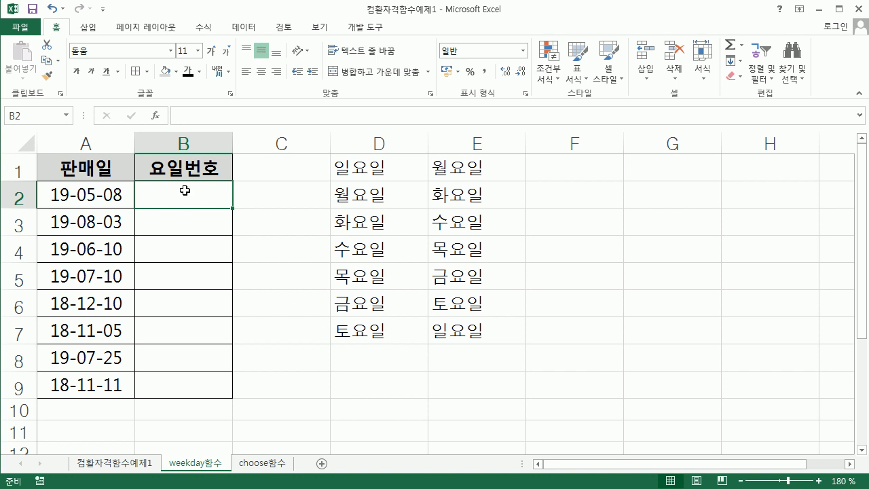
click(81, 194)
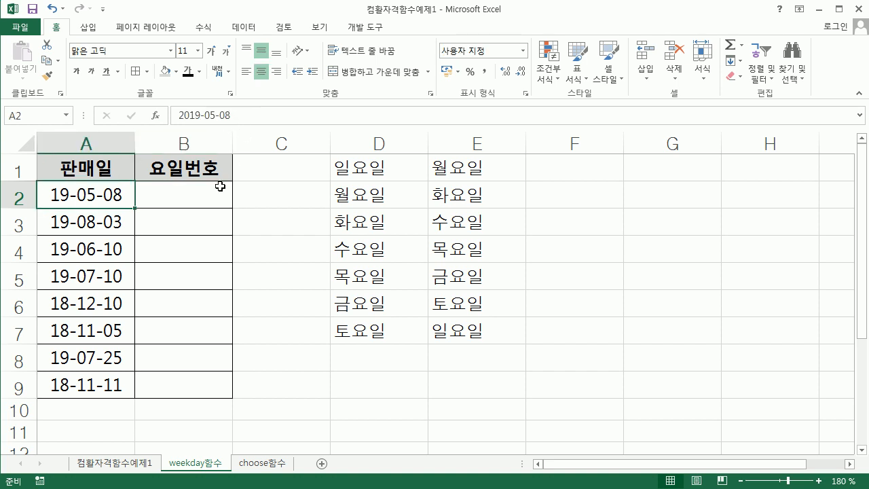
click(194, 201)
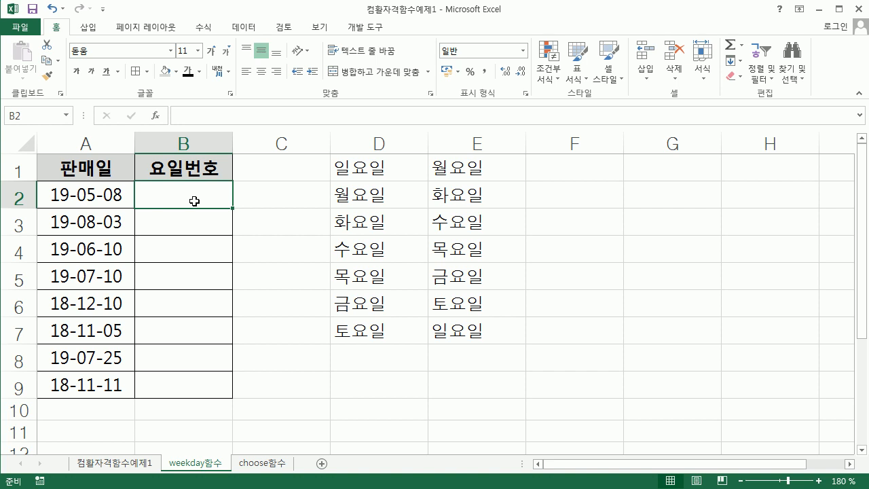
text(=)
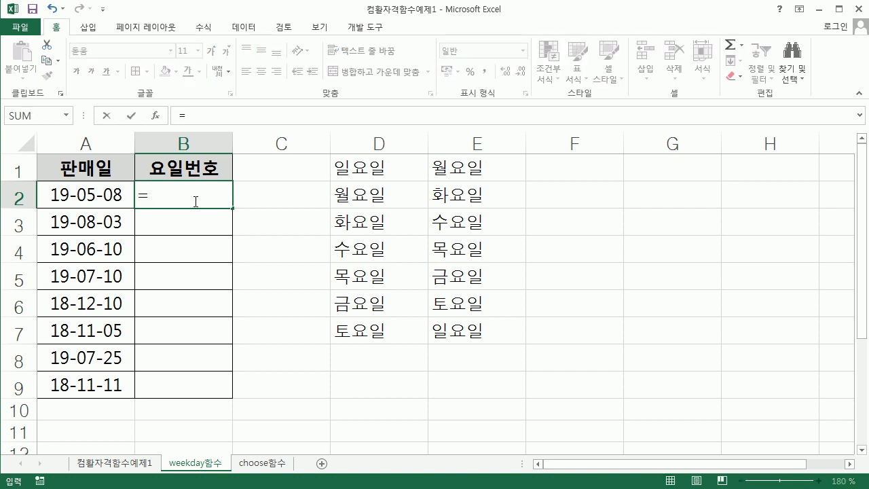
text(ㅈ)
key(BackSpace)
text(we)
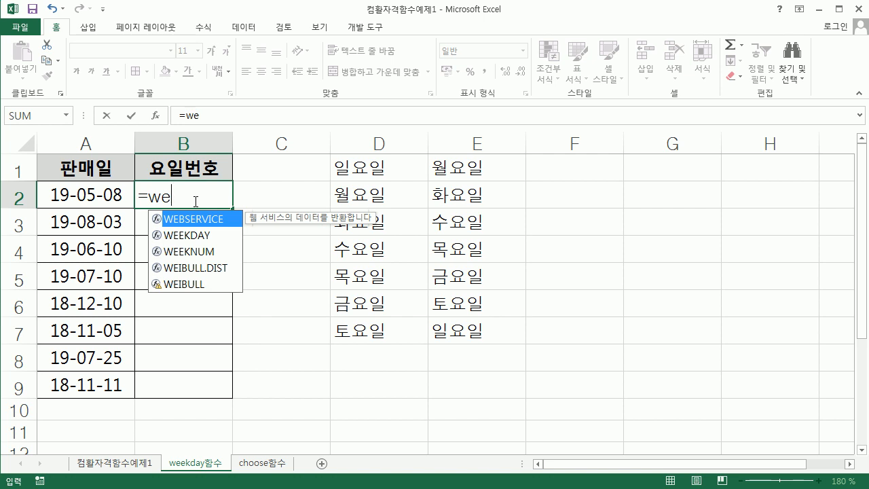
double_click(183, 235)
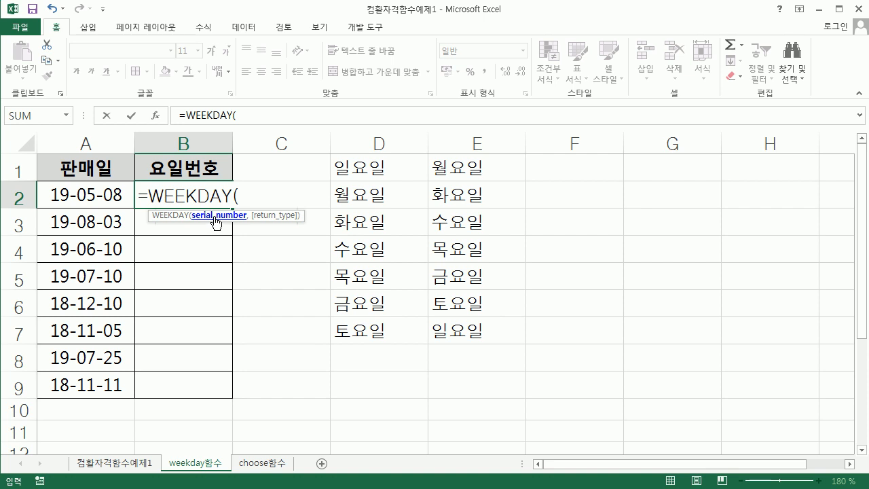
- Complete the WEEKDAY formula in B2 with the date in A2 and return type 1, giving =WEEKDAY(A2,1)
click(74, 195)
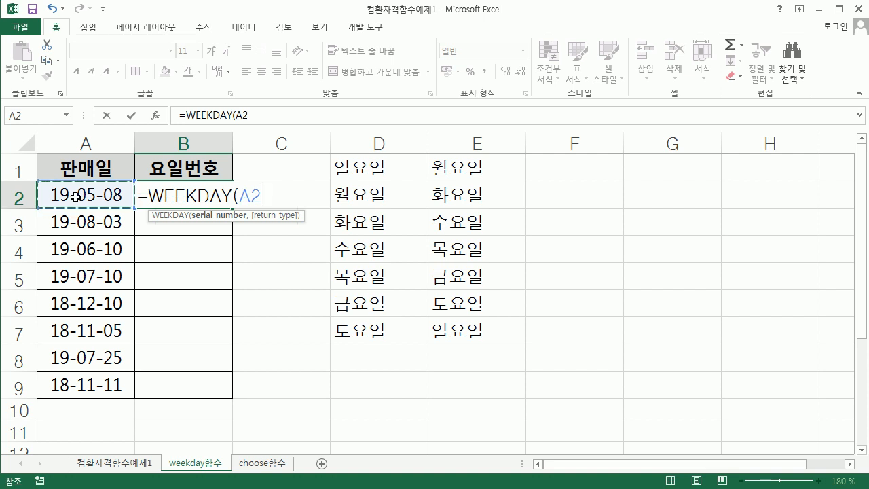
text(,)
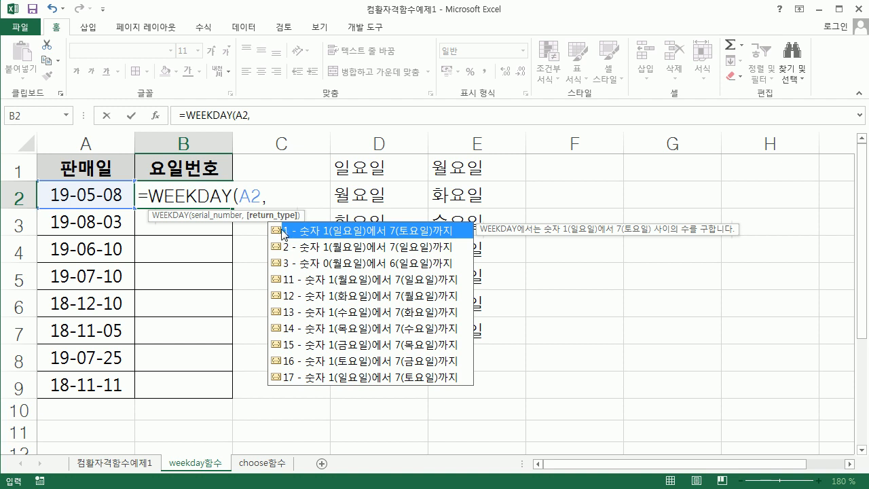
double_click(285, 231)
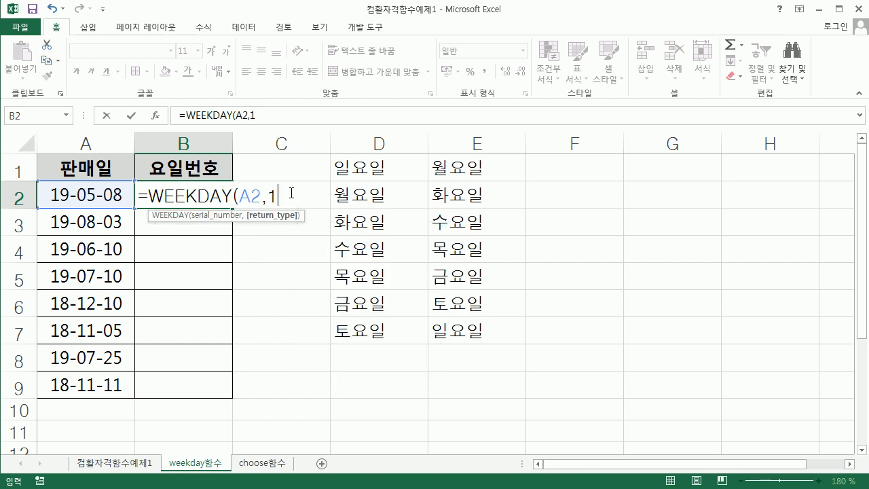
text())
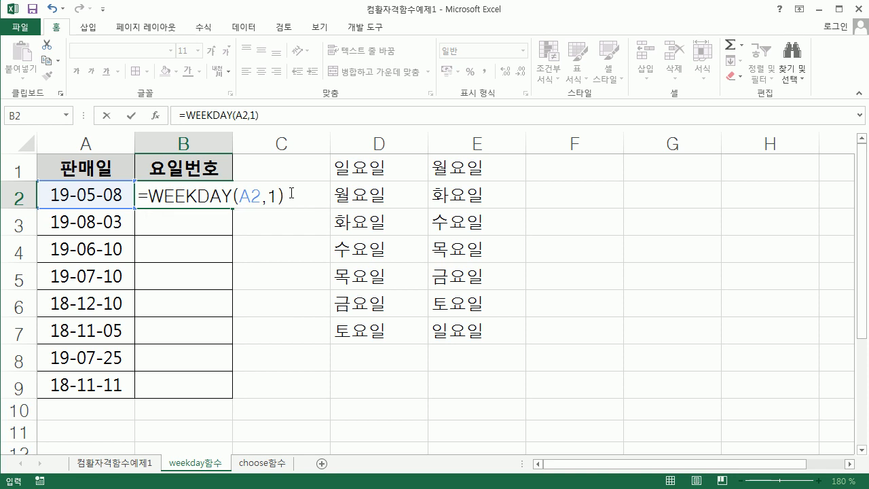
key(Return)
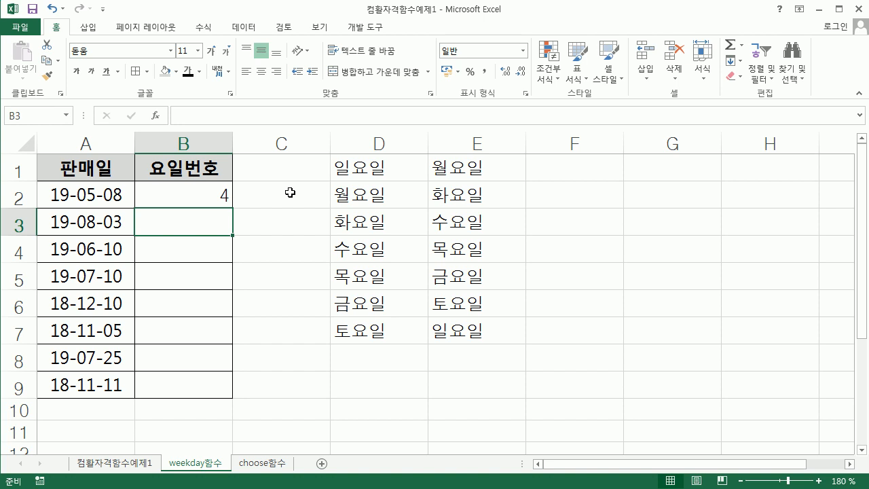
- Check B2 against the weekday list in column D and fill its WEEKDAY formula down through B9
click(211, 193)
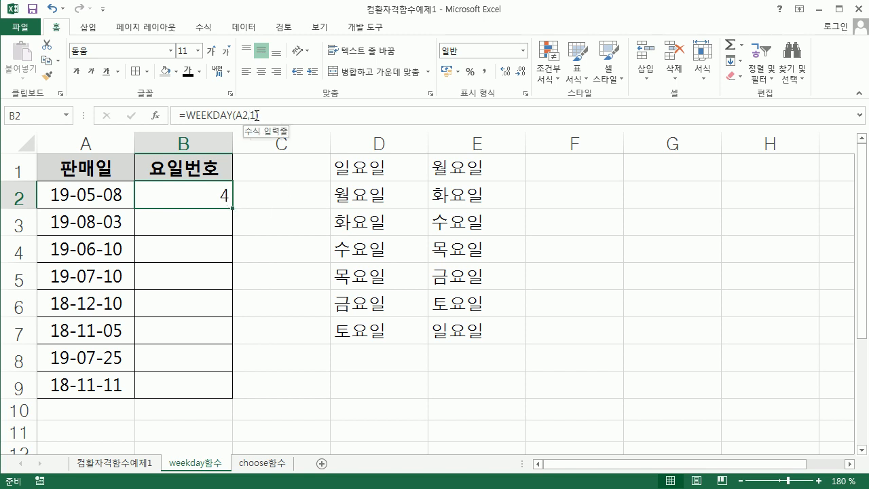
click(377, 170)
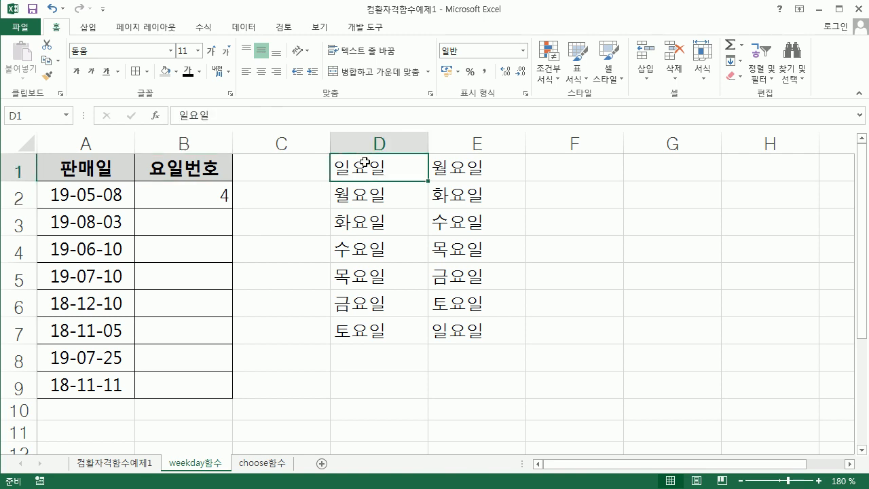
click(378, 195)
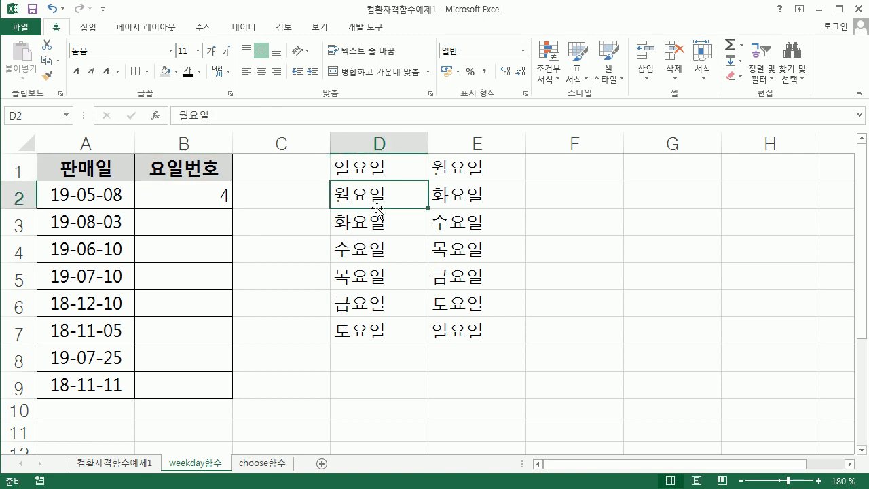
click(376, 229)
click(375, 248)
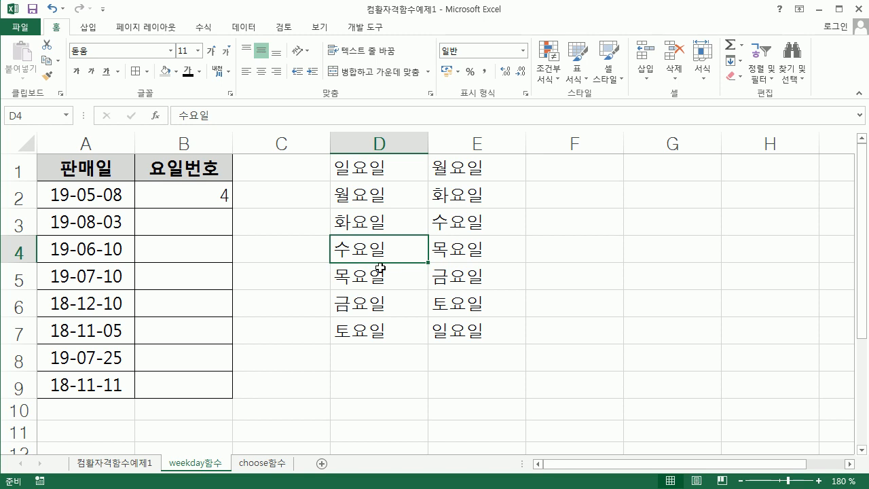
click(201, 202)
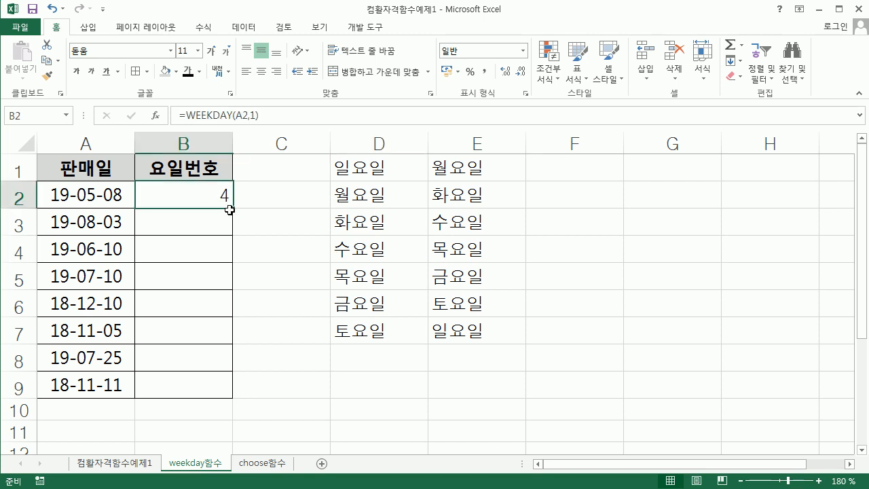
drag(233, 212, 230, 392)
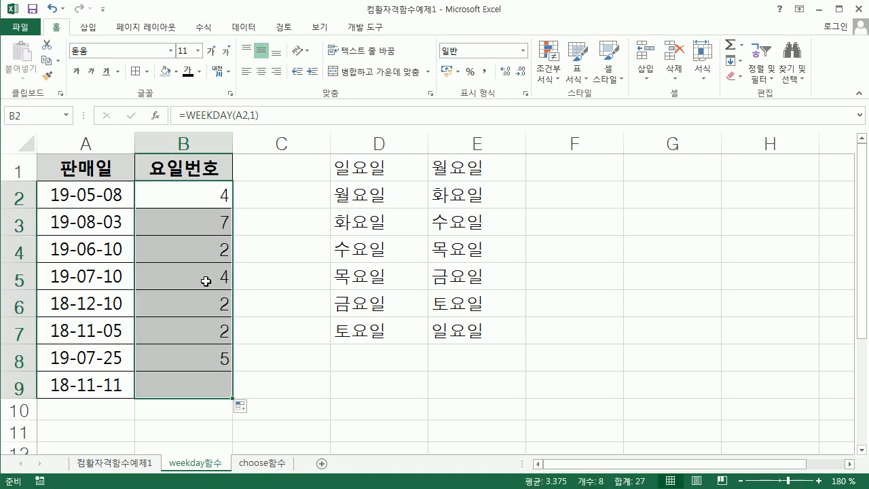
click(189, 228)
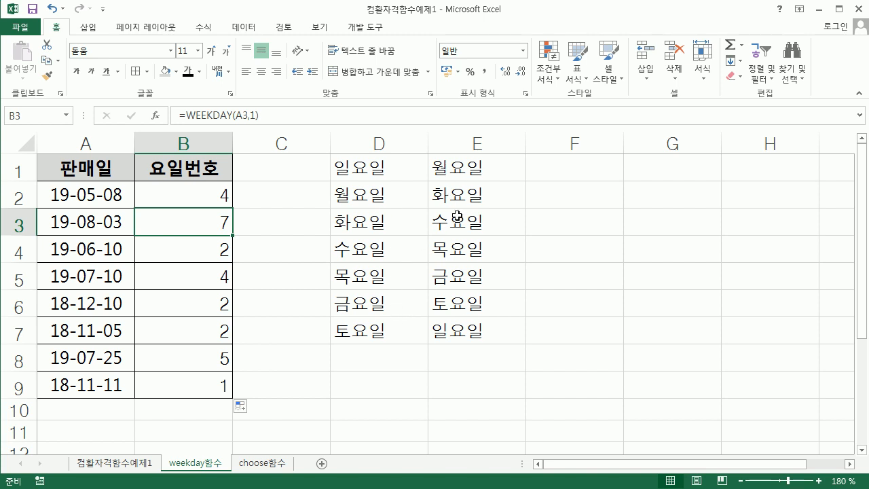
- Change the return type in B2 to 2, giving =WEEKDAY(A2,2), and refill the formula down through B9
click(218, 192)
click(252, 116)
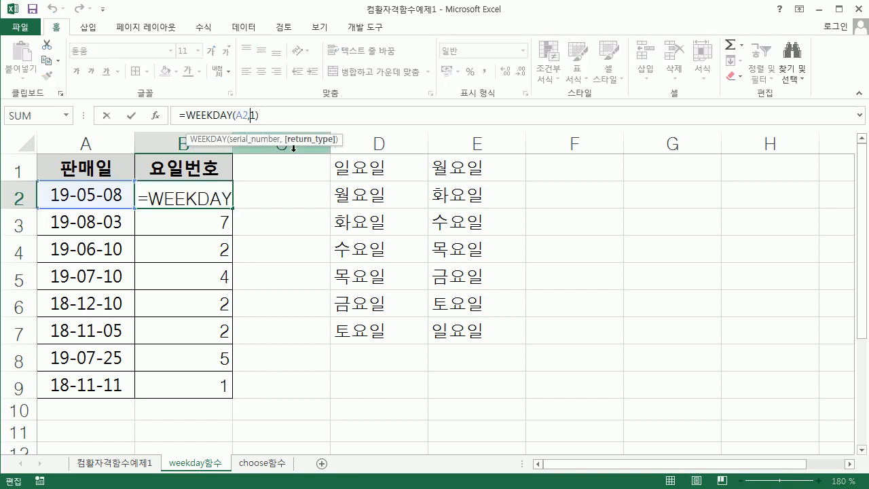
key(Delete)
text(2)
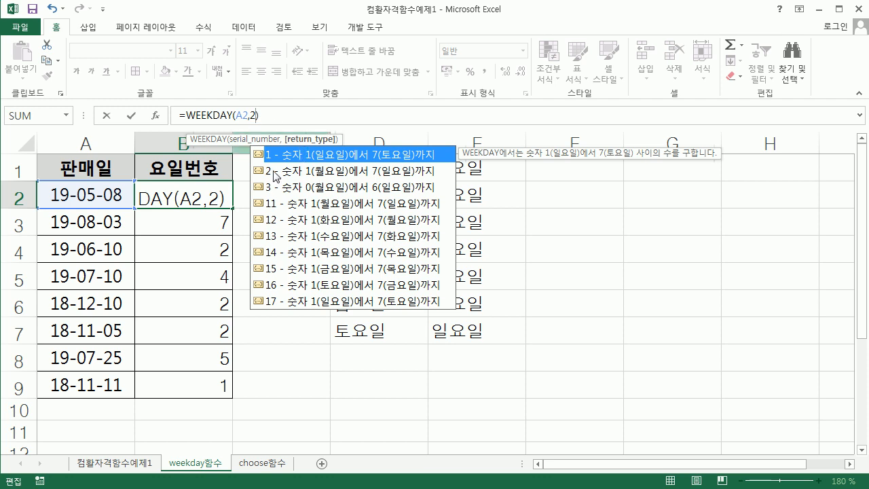
click(131, 115)
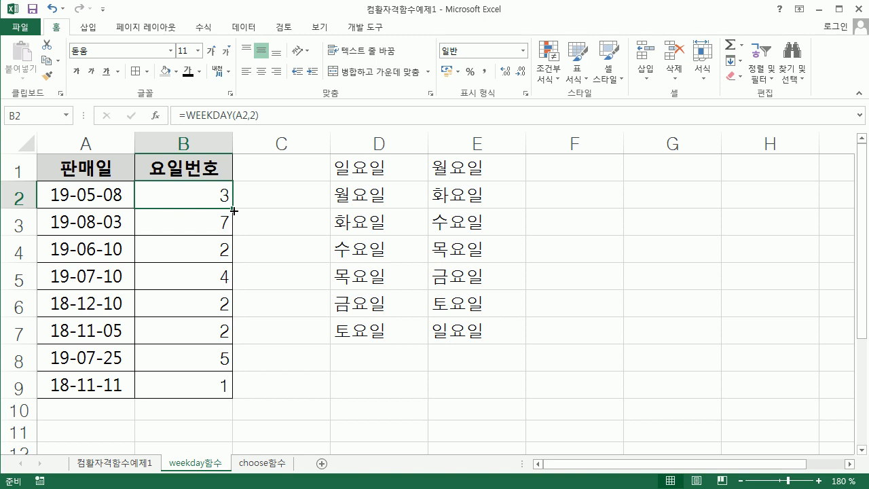
drag(234, 211, 234, 401)
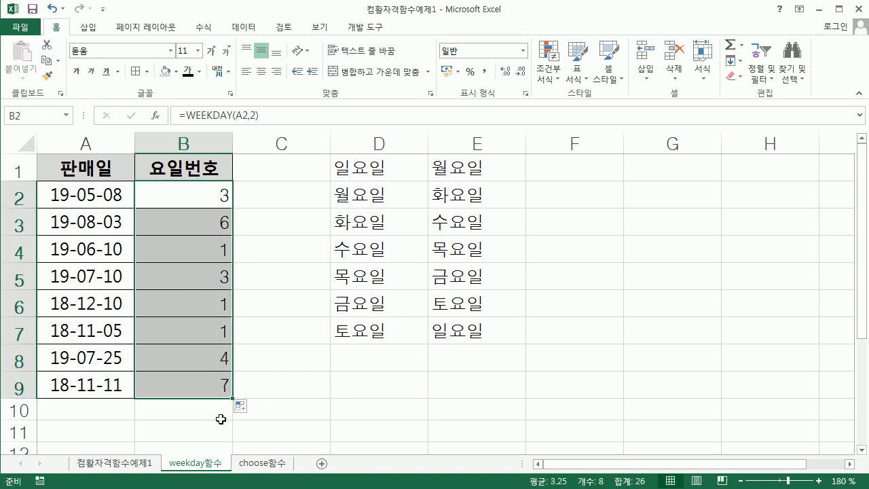
- Compare the 요일번호 values in column B with the Sunday-first list in column D and the Monday-first list in column E
click(215, 207)
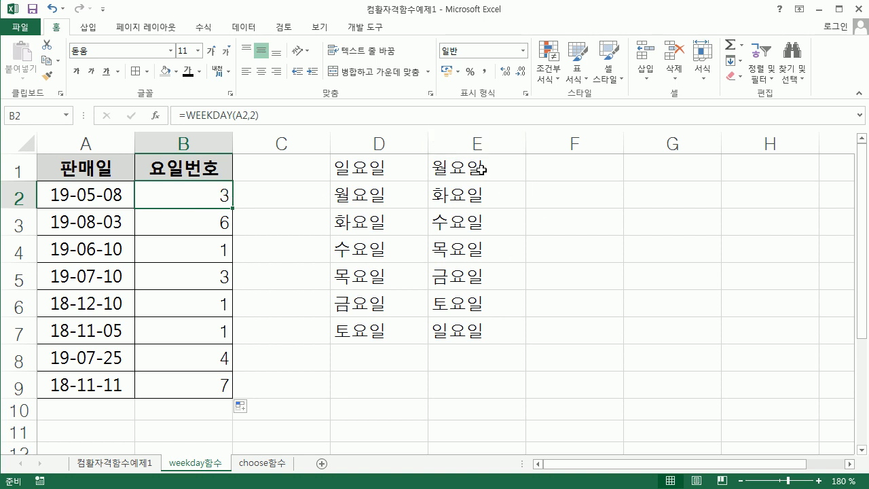
click(486, 217)
click(408, 170)
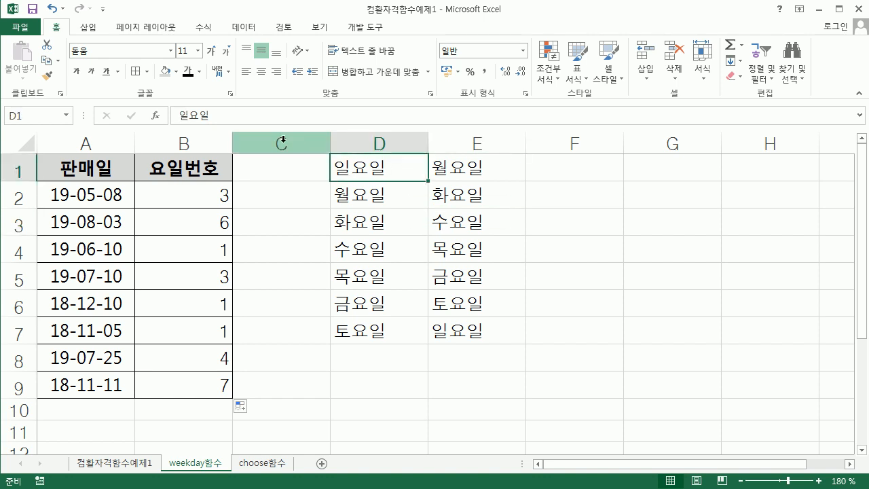
click(213, 190)
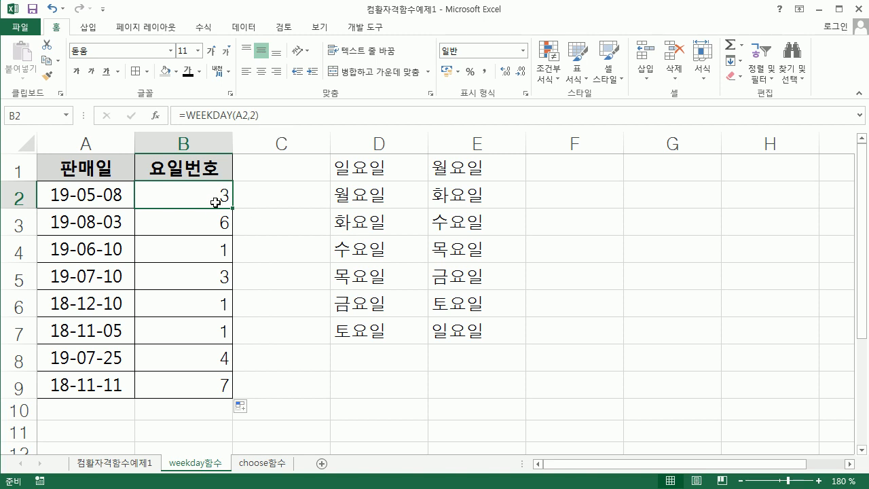
click(376, 174)
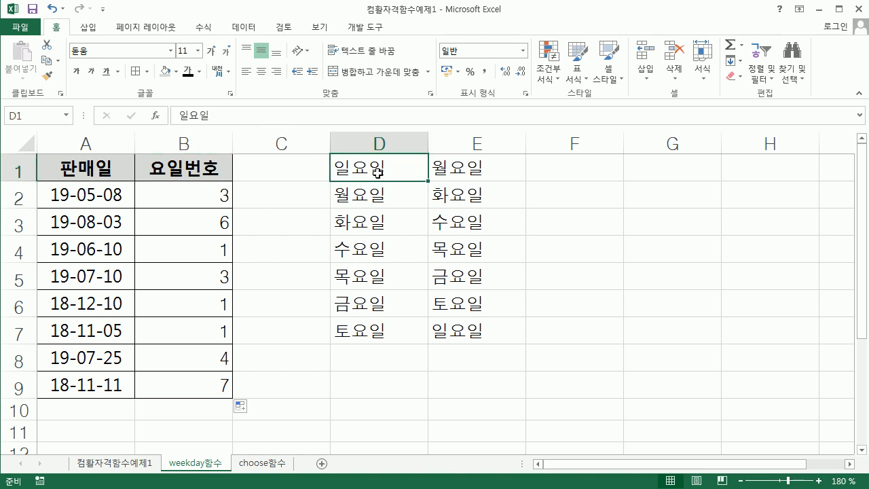
click(489, 172)
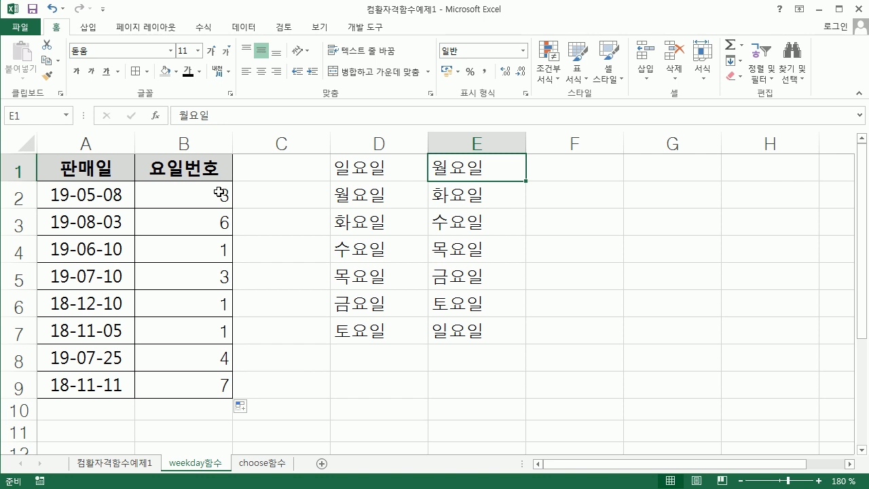
click(469, 224)
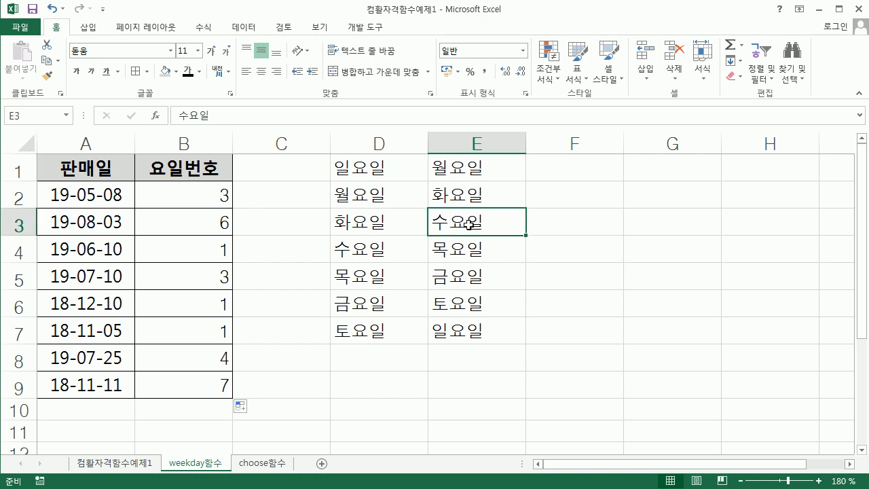
click(220, 250)
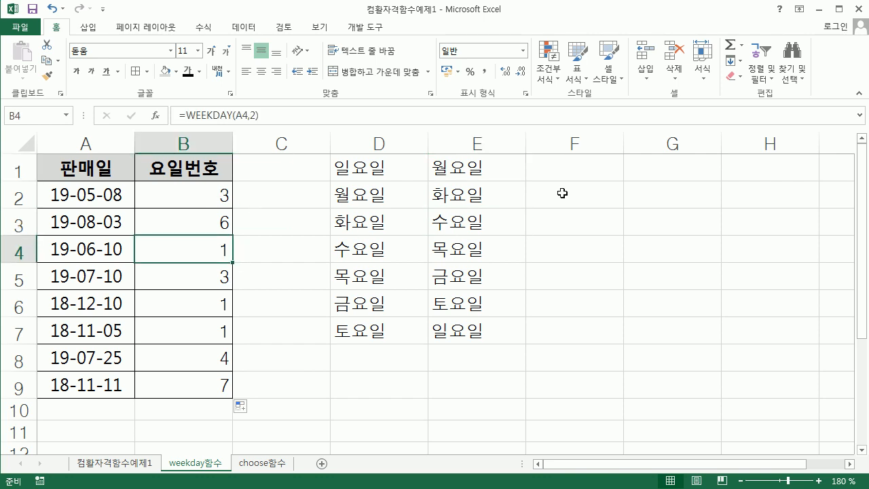
click(502, 165)
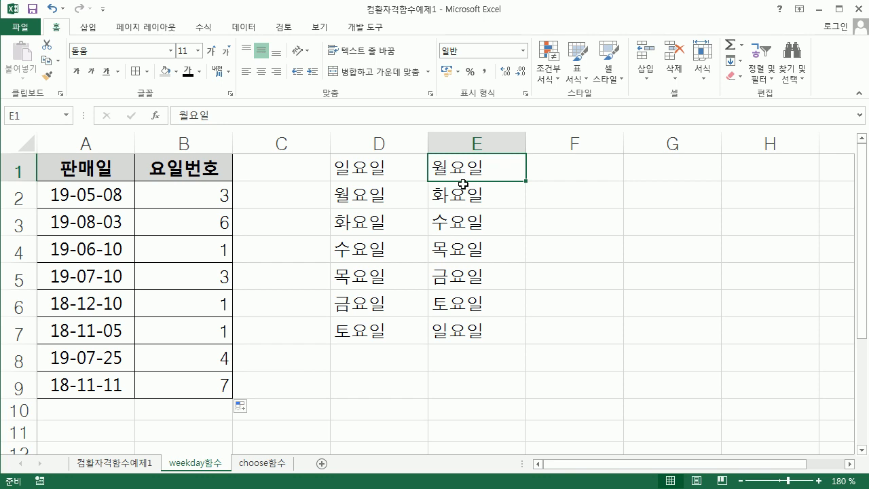
click(190, 195)
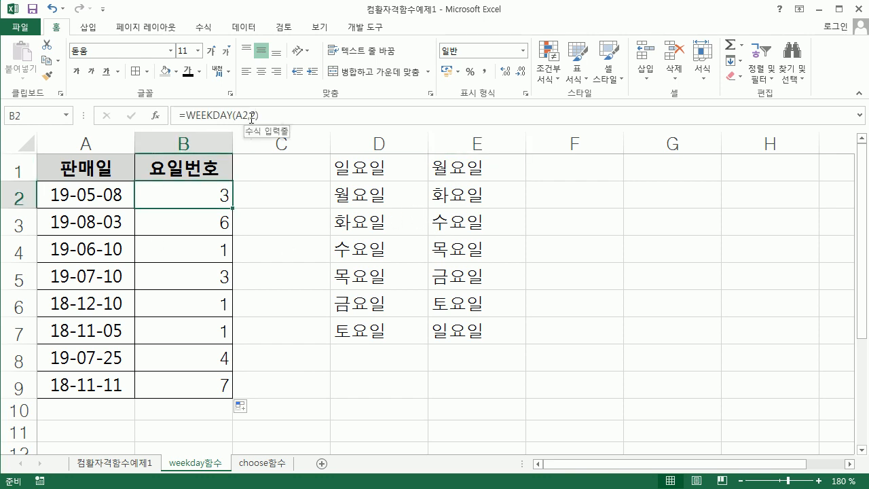
- Copy the =WEEKDAY(A2,2) formula from the weekday함수 sheet into B2 of the choose함수 sheet and fill it down through B9
click(265, 463)
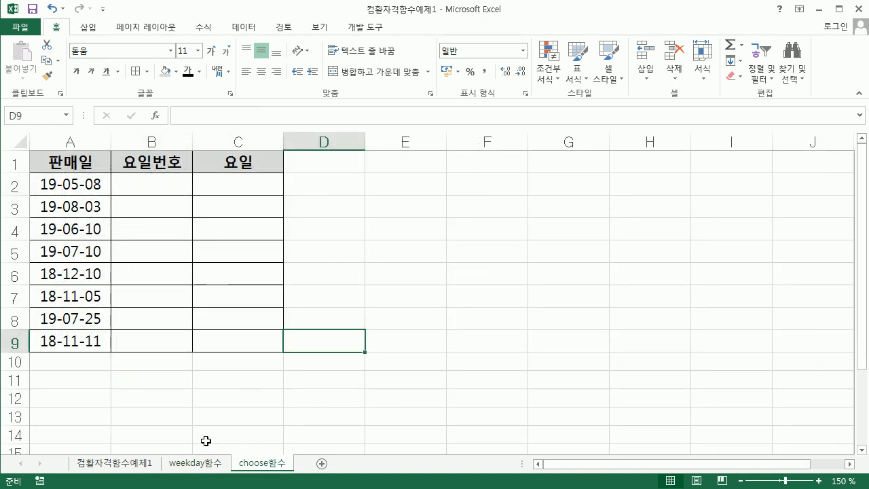
click(203, 465)
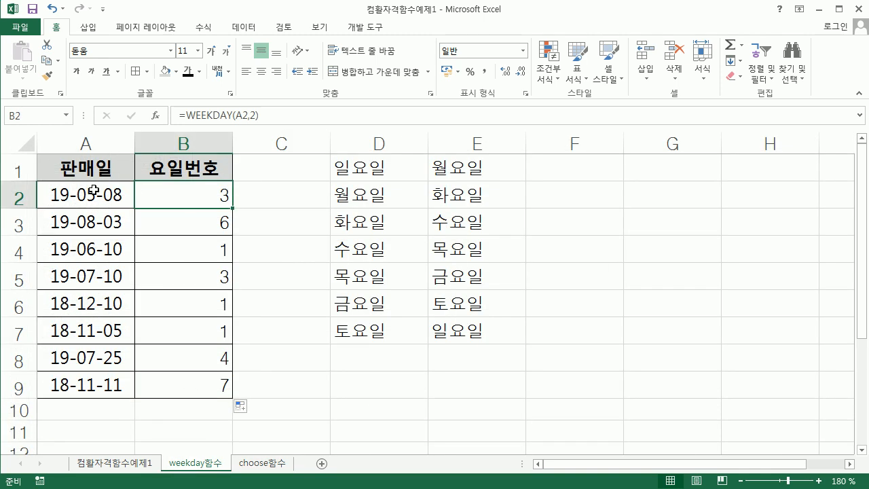
drag(266, 116, 73, 73)
key(ctrl+c)
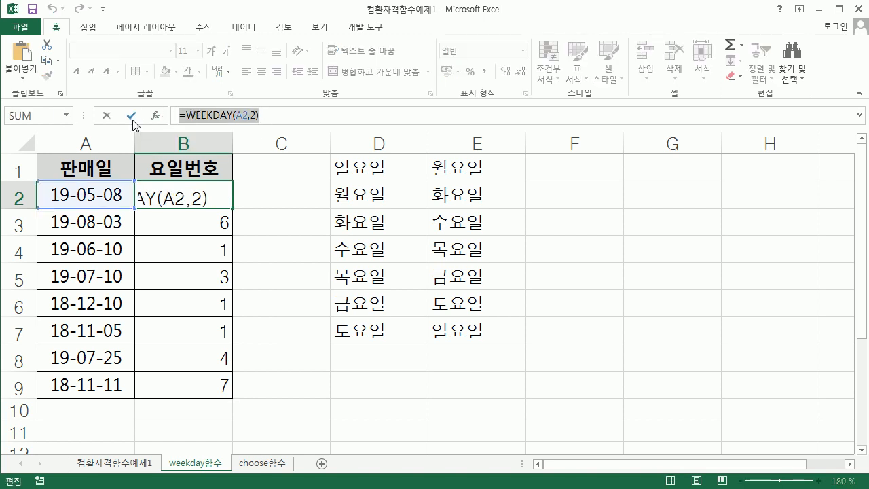
click(131, 116)
click(260, 463)
click(134, 181)
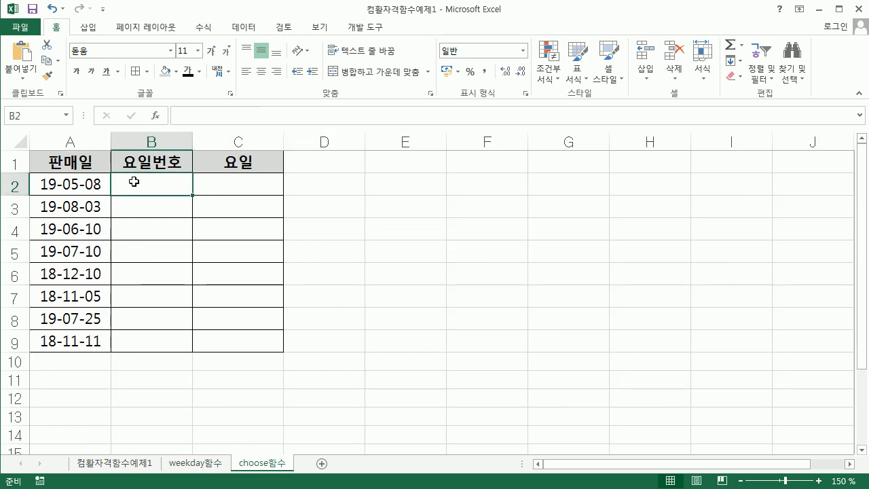
key(ctrl+v)
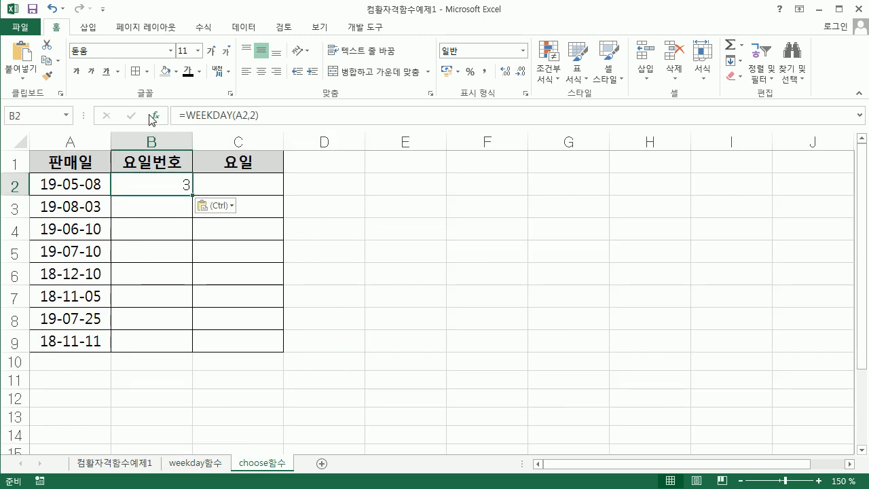
drag(193, 195, 193, 352)
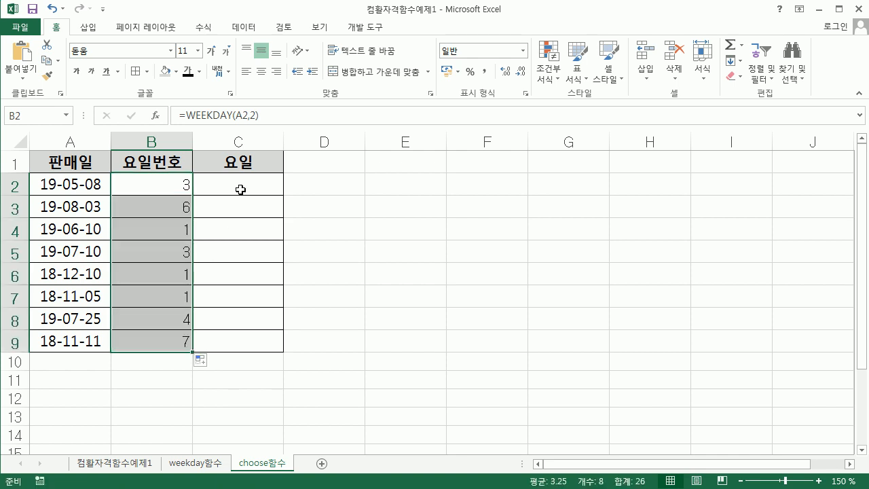
- Start a CHOOSE formula in C2 with B2 as its index number
click(174, 187)
click(228, 187)
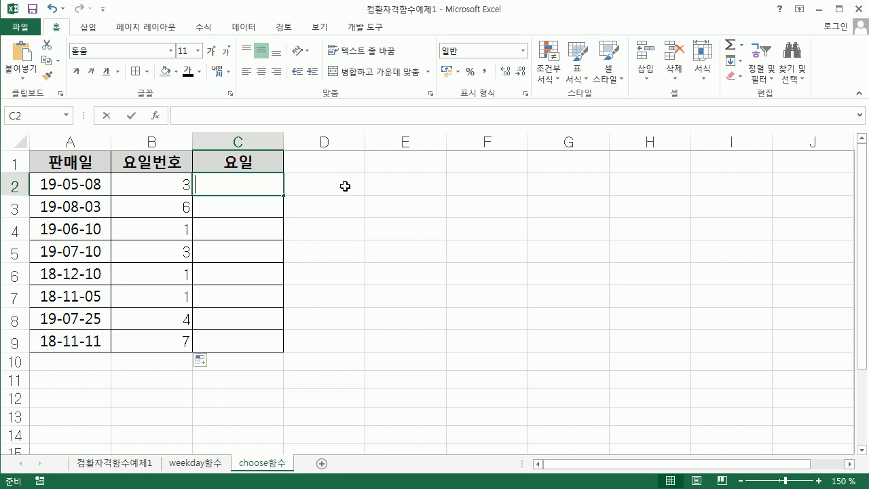
text(=)
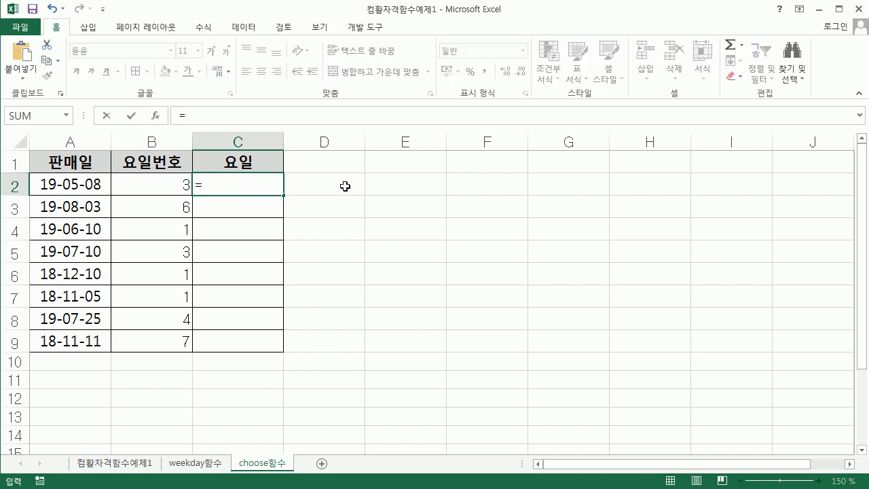
text(cho)
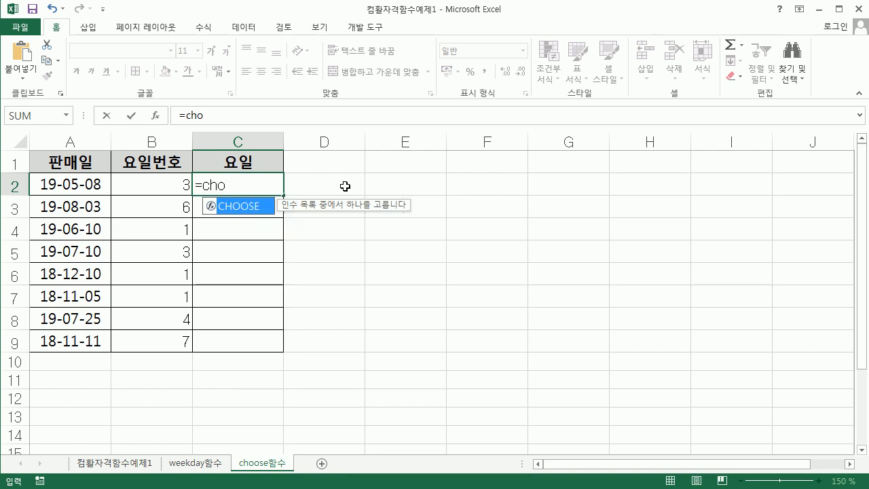
double_click(226, 206)
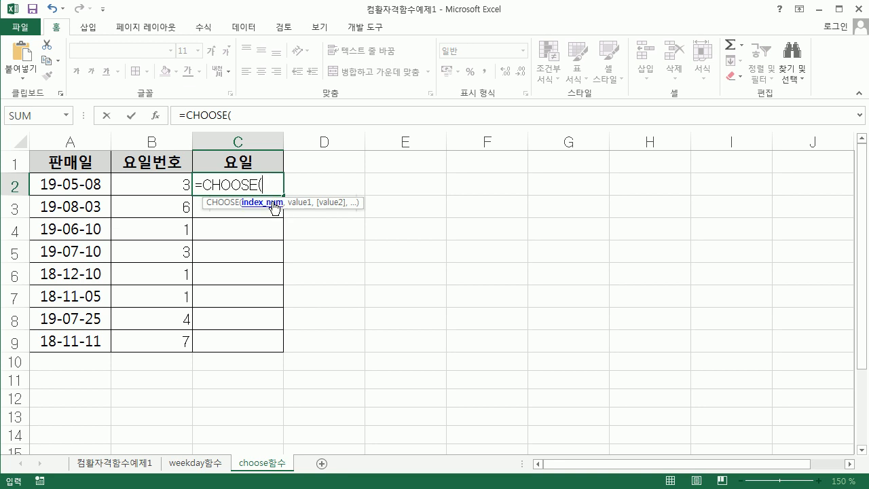
click(156, 184)
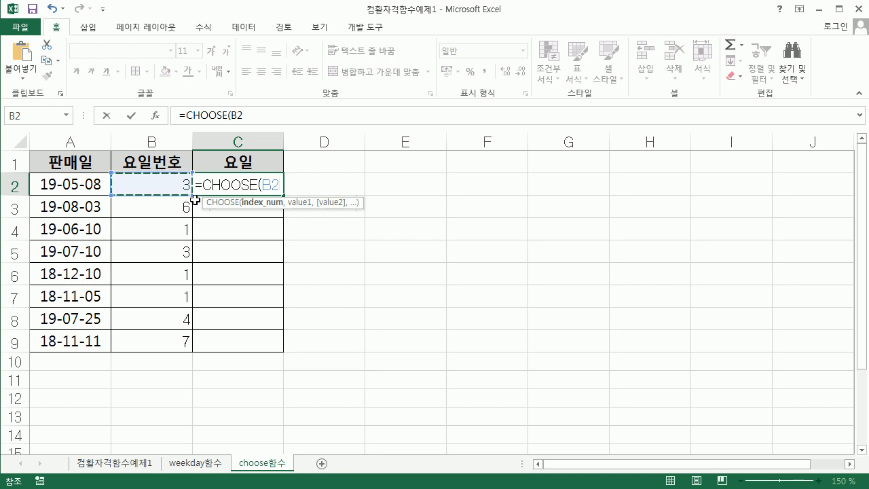
text(,)
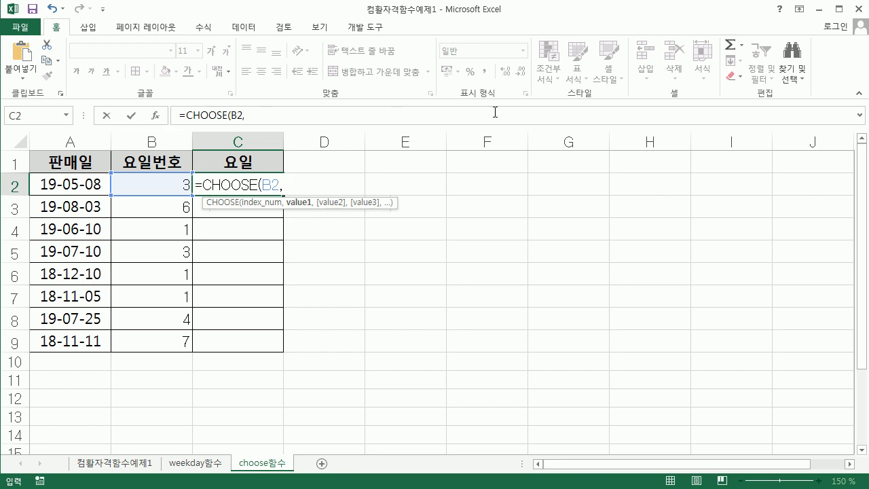
- Enter 월요일 as Value1 and 화요일 as Value2 in the CHOOSE function arguments
click(156, 118)
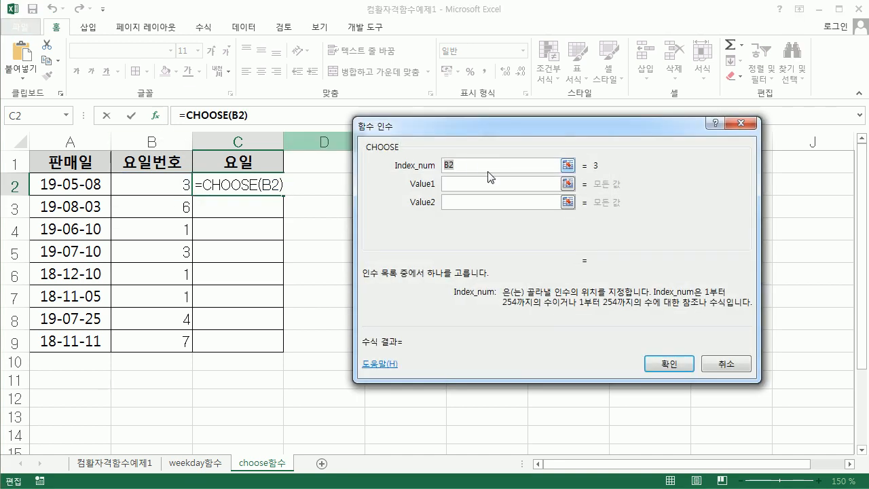
click(455, 184)
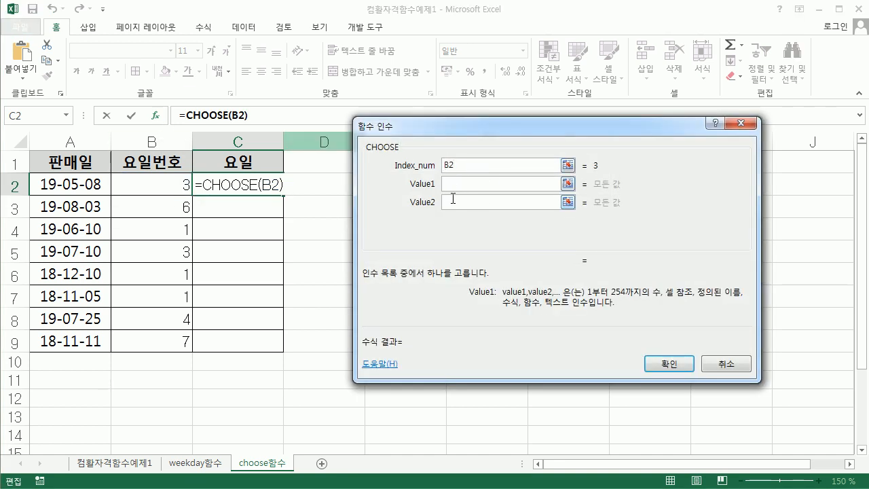
text(우ㅕ)
key(BackSpace)
text(월요일)
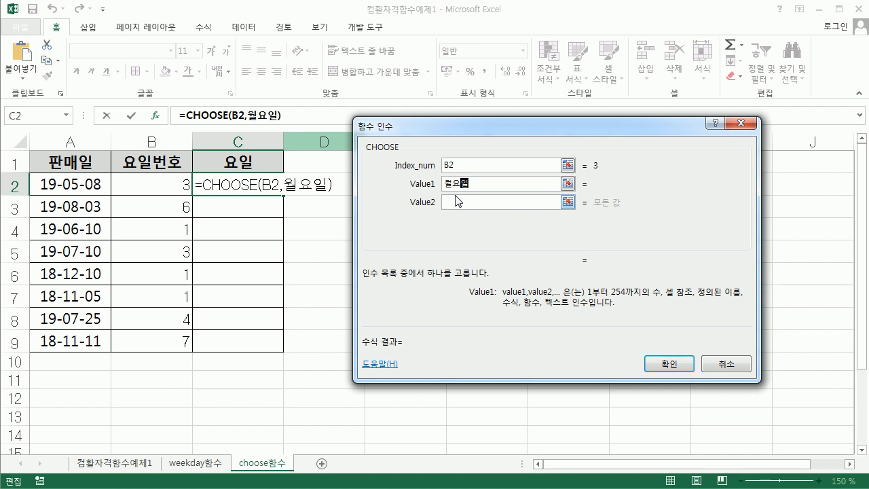
click(456, 201)
text(화요일)
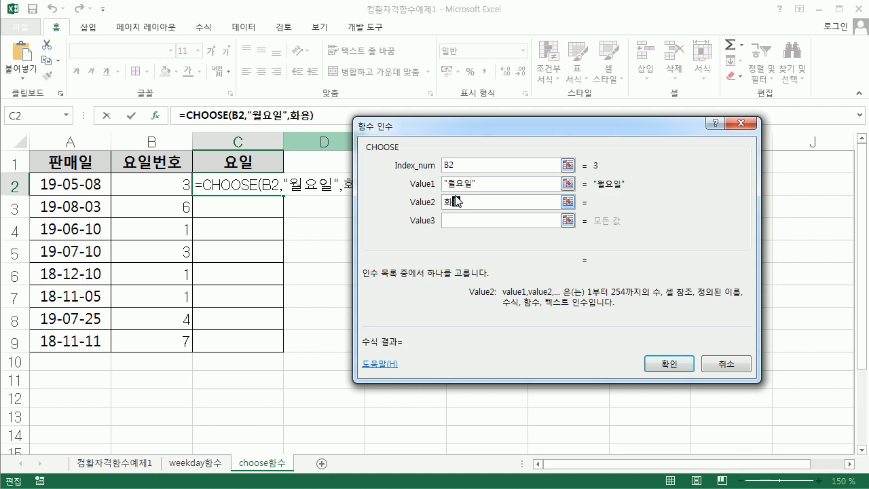
- Enter 수요일 as Value3 and 목요일 as Value4 in the CHOOSE function arguments
key(Tab)
text(숨묘일)
key(BackSpace)
key(BackSpace)
key(BackSpace)
key(BackSpace)
text(요일)
key(Tab)
text(모요일)
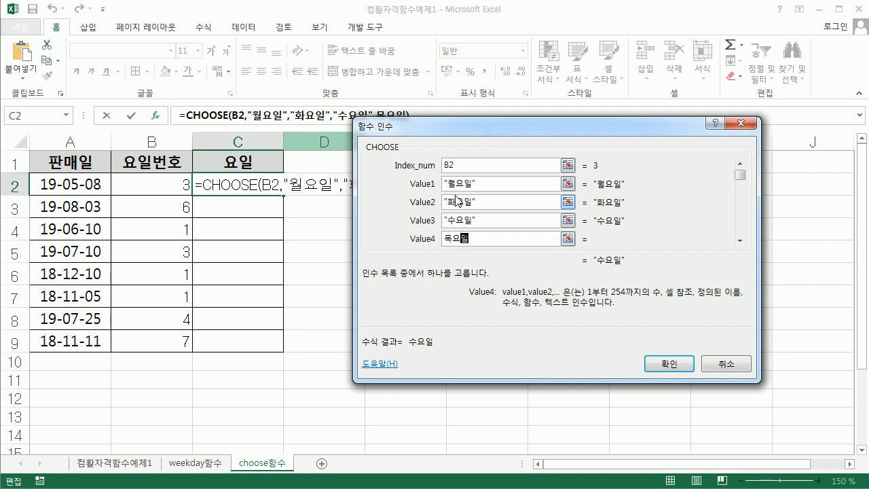
- Enter 금요일, 토요일 and 일요일 as Value5, Value6 and Value7 in the CHOOSE function arguments
key(Tab)
text(금이)
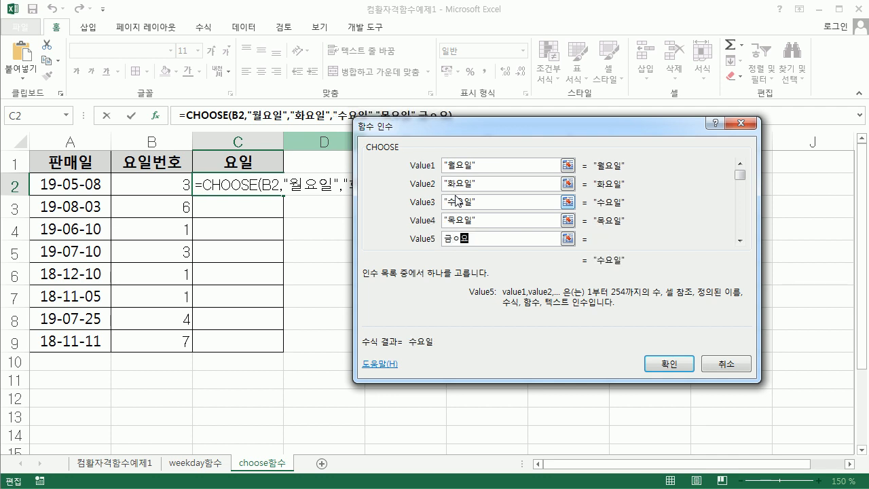
text(요일)
key(Tab)
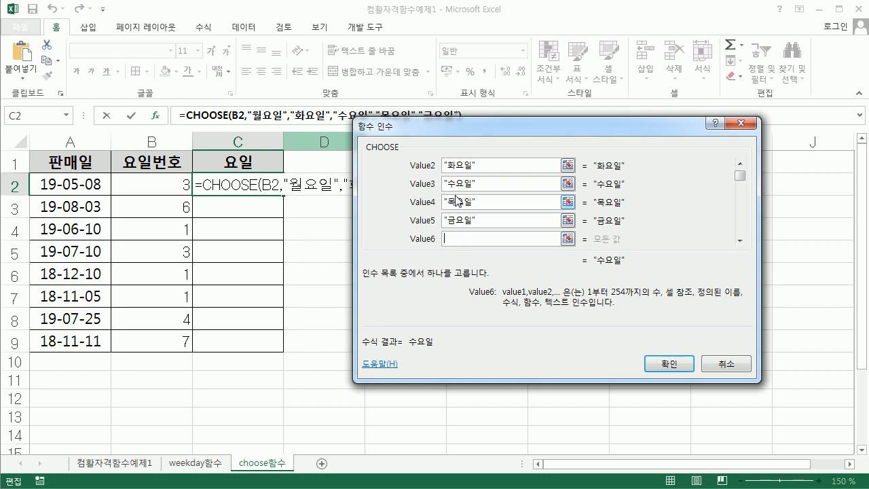
text(토요일)
key(Tab)
text(일요)
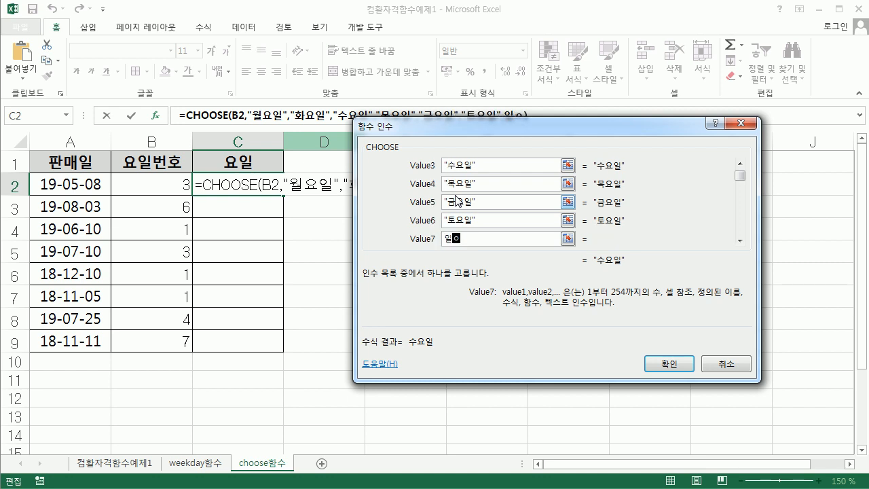
text(일)
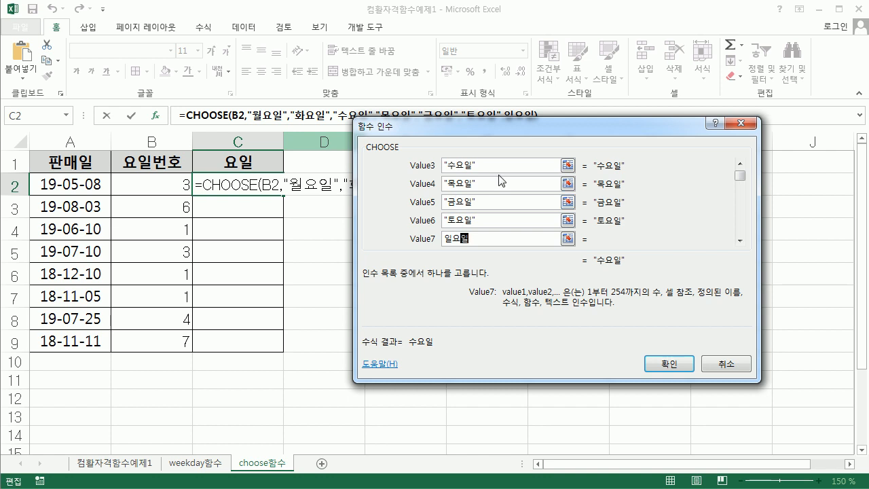
- Accept the CHOOSE formula in C2 and fill it down through C9
drag(504, 121, 494, 143)
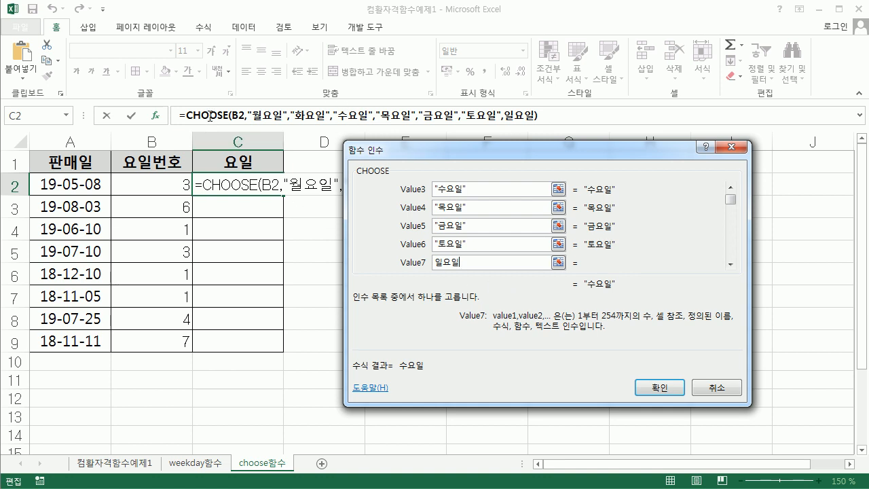
click(643, 393)
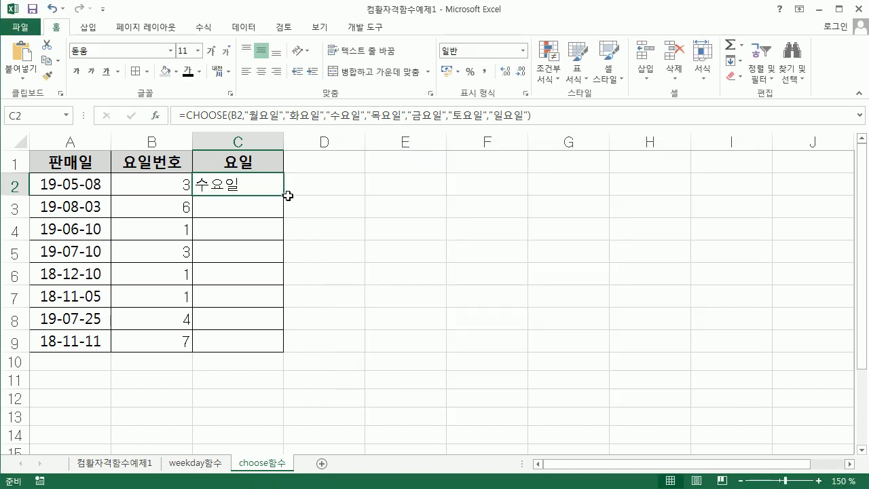
drag(285, 196, 278, 349)
- Compare the WEEKDAY numbers in column B with the CHOOSE weekdays in column C, and review the weekday함수 and choose함수 sheets
click(153, 187)
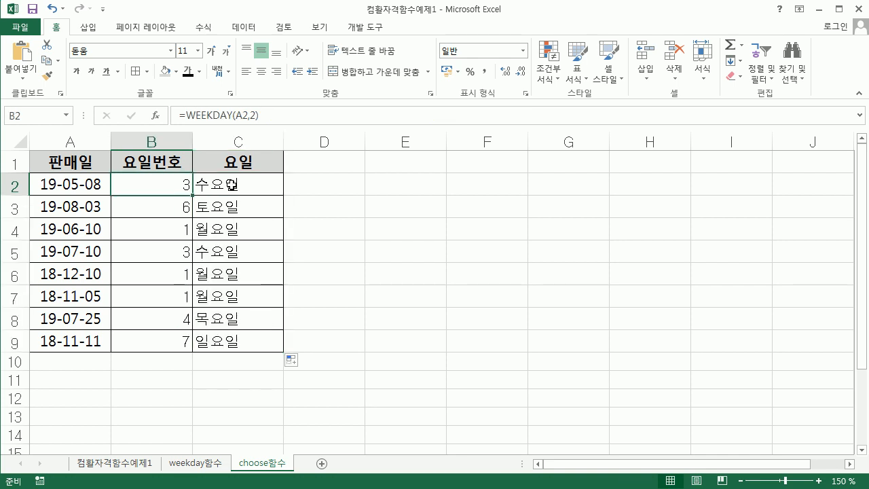
click(232, 183)
click(182, 206)
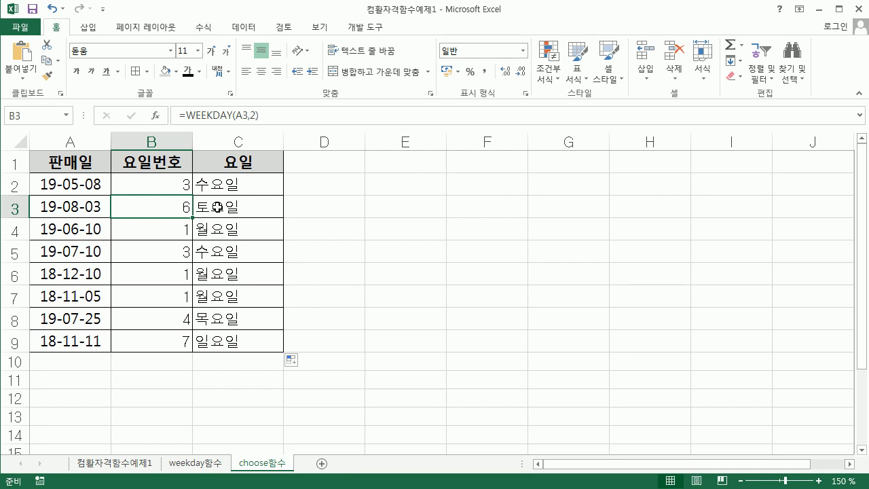
click(217, 207)
click(158, 187)
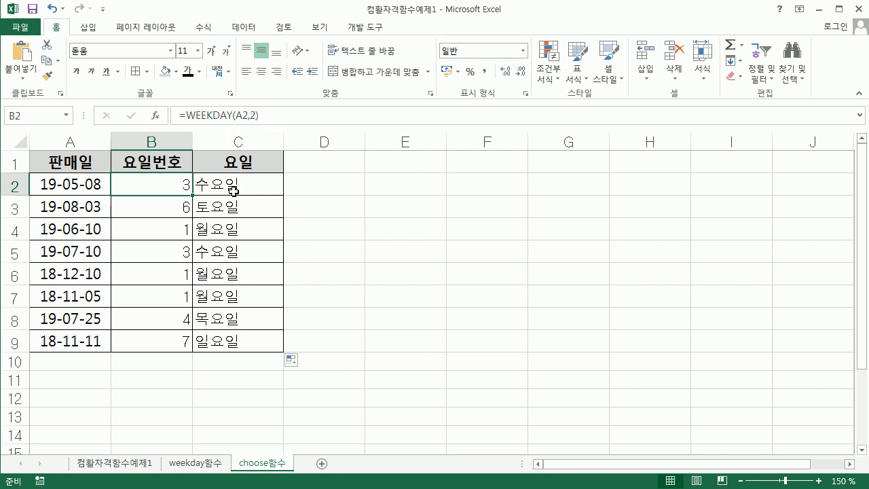
click(270, 185)
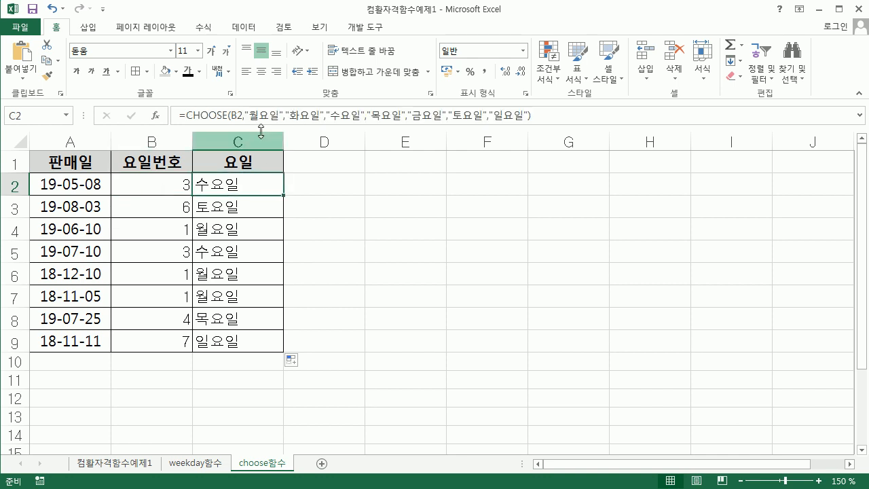
click(151, 185)
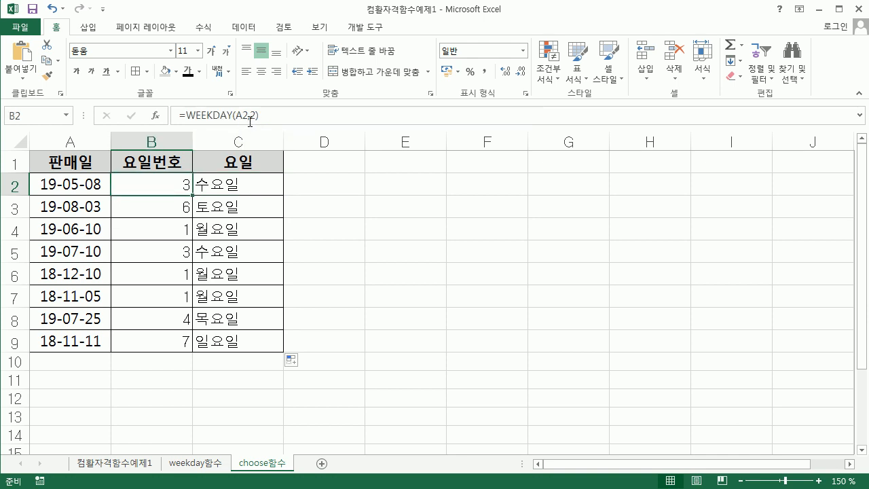
click(226, 185)
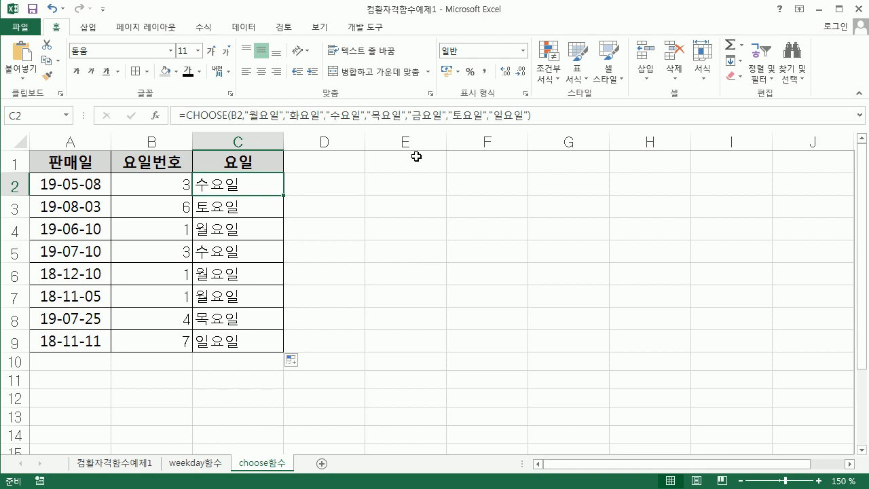
click(201, 466)
click(248, 468)
click(190, 464)
click(263, 466)
- Start a CHOOSE formula in D3 under 판매요일 on the 컴활자격함수예제1 sheet
click(109, 466)
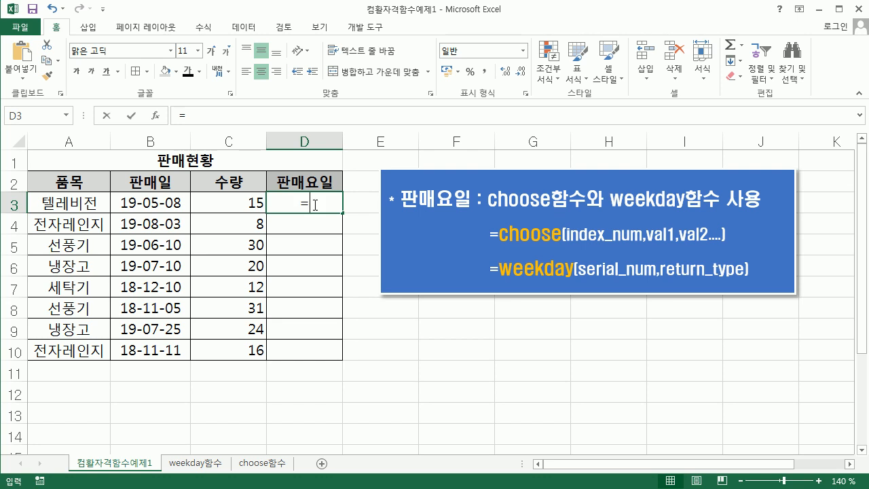
text(=)
text(초)
key(BackSpace)
key(BackSpace)
key(Hangul)
text(choo)
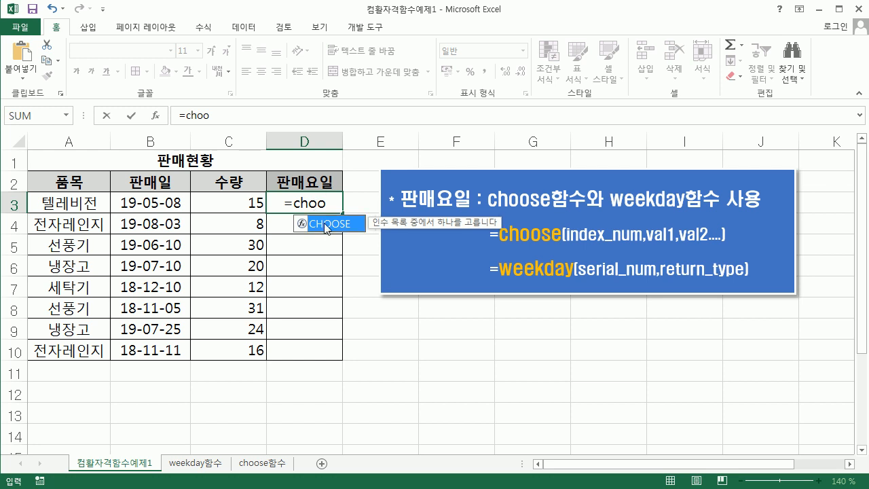
double_click(327, 227)
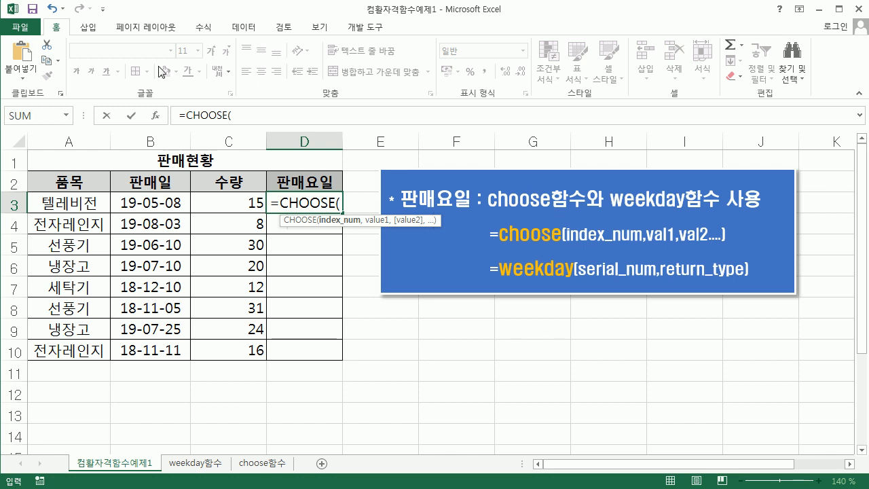
- Open the function arguments for the CHOOSE formula in D3 and set Index_num to weekday(B3,1)
click(156, 117)
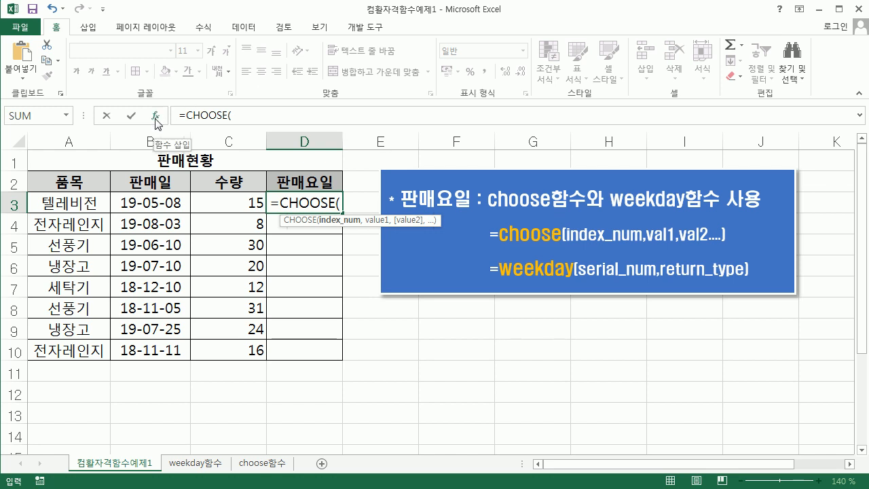
drag(371, 143, 415, 68)
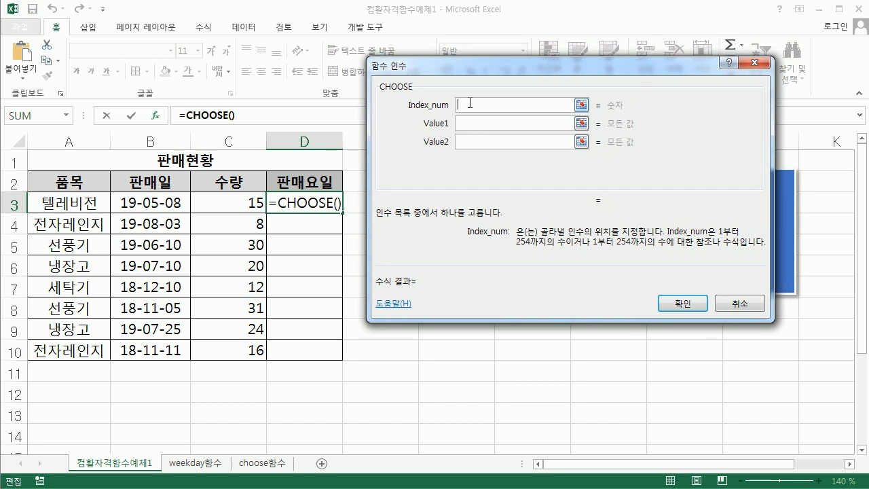
text(weekday()
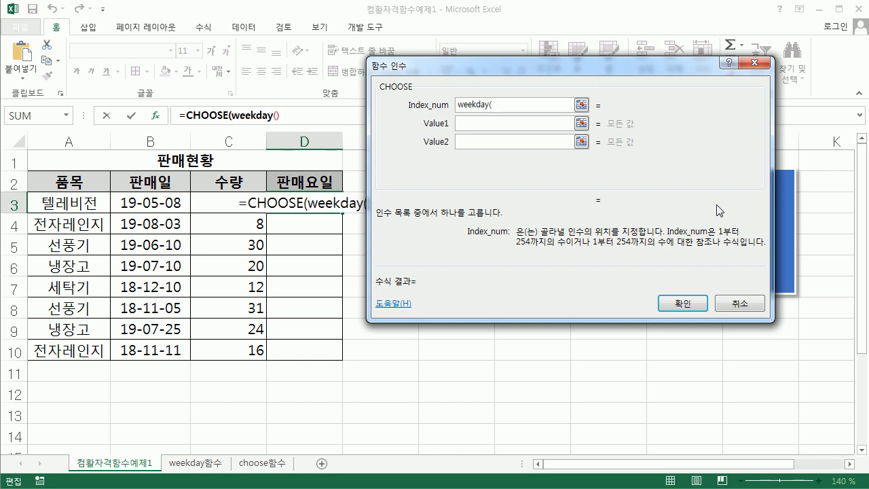
click(150, 201)
text(,)
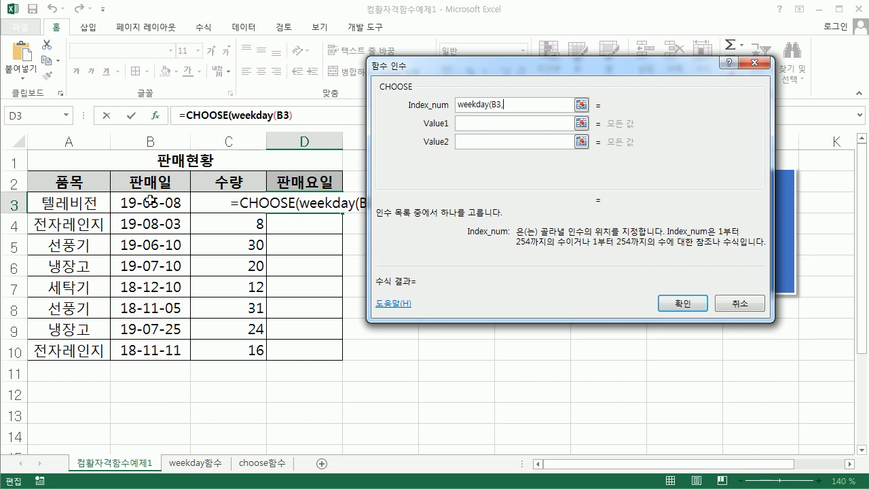
text(1)
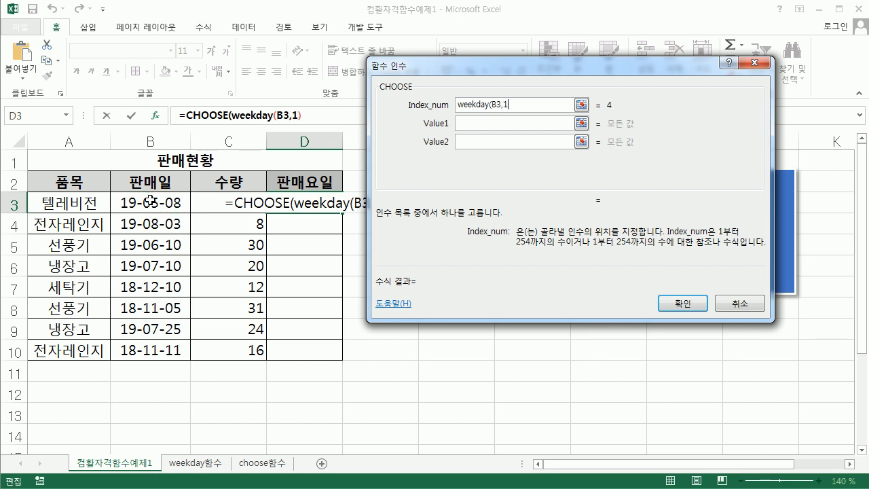
text())
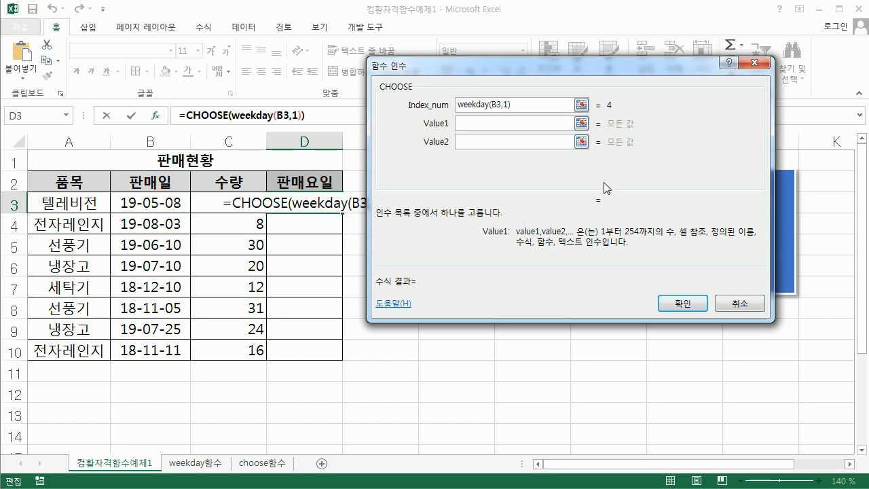
- Enter 일요일, 월요일 and 화요일 as Value1, Value2 and Value3 in the CHOOSE function arguments
text(일요일)
key(Tab)
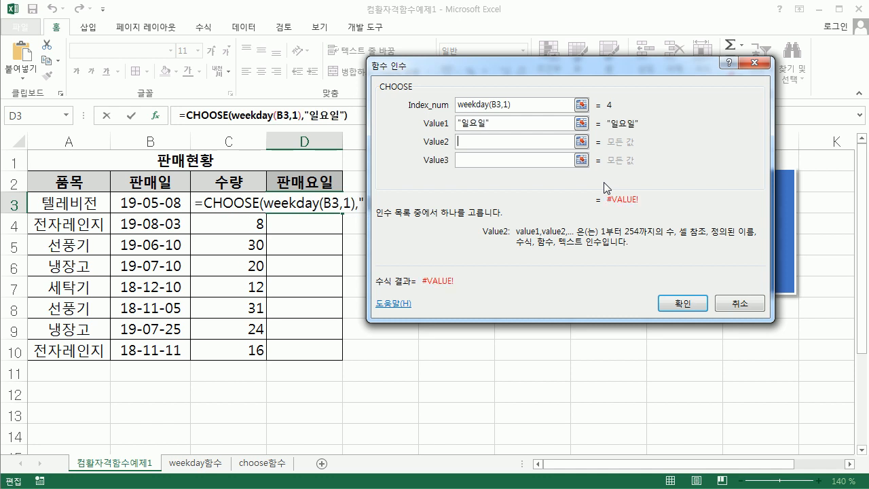
text(월요일)
key(Tab)
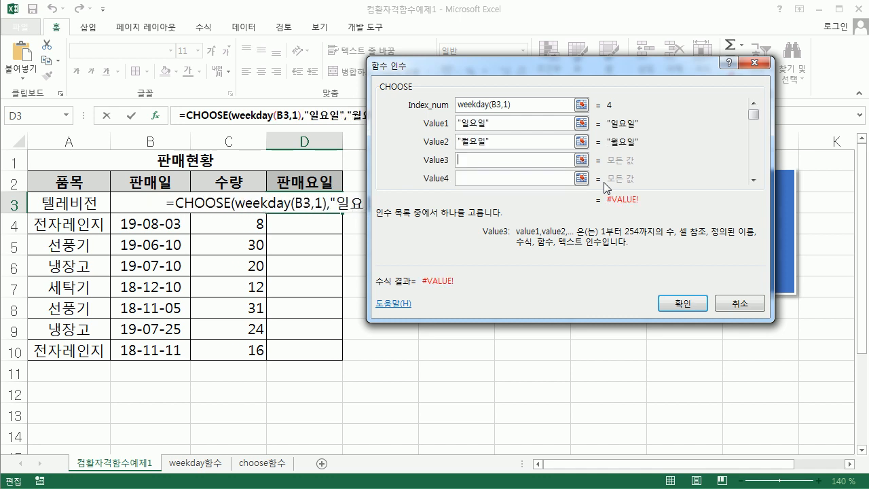
text(화요일)
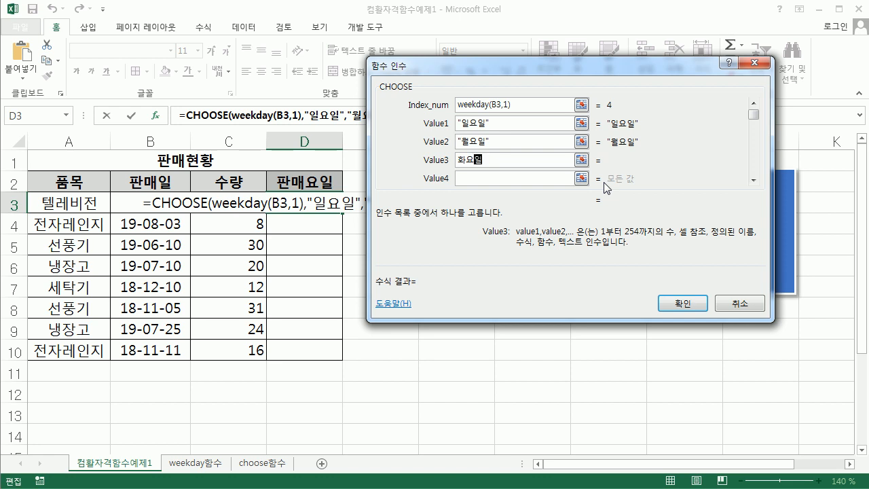
key(Tab)
- Enter 수요일, 목요일, 금요일 and 토요일 as Value4 through Value7 in the CHOOSE function arguments
drag(548, 71, 543, 151)
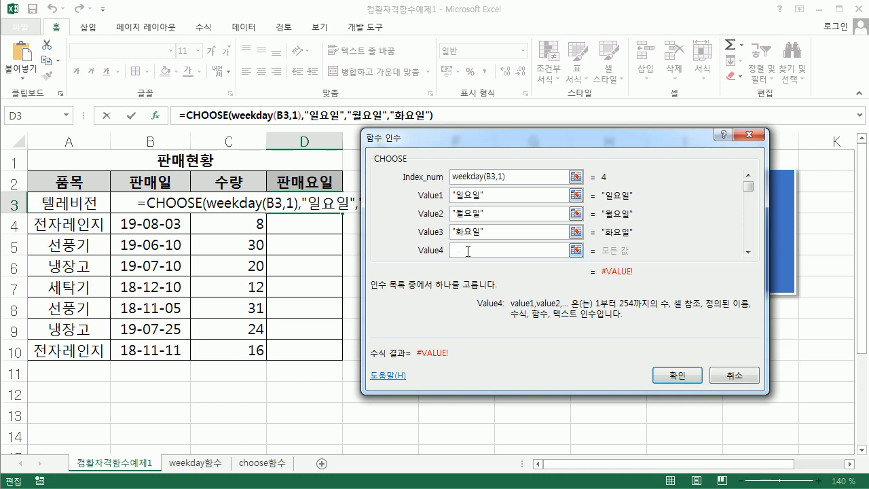
text(수요)
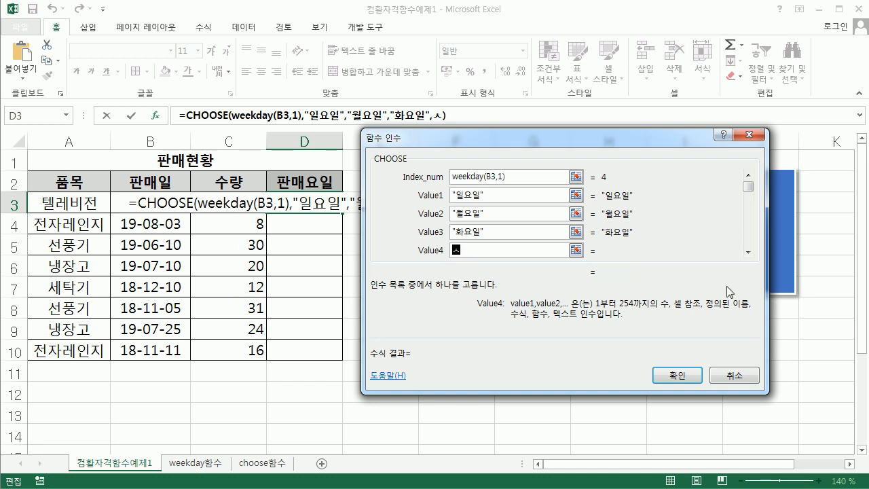
text(일)
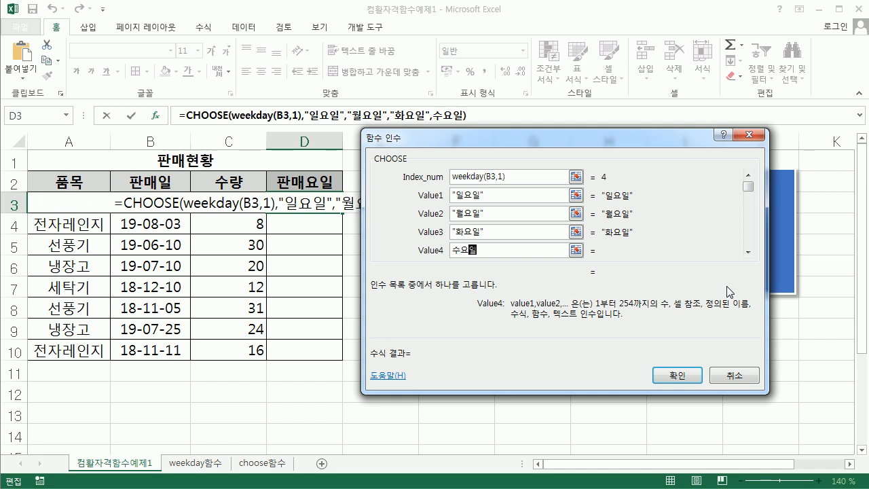
key(Tab)
text(목요일)
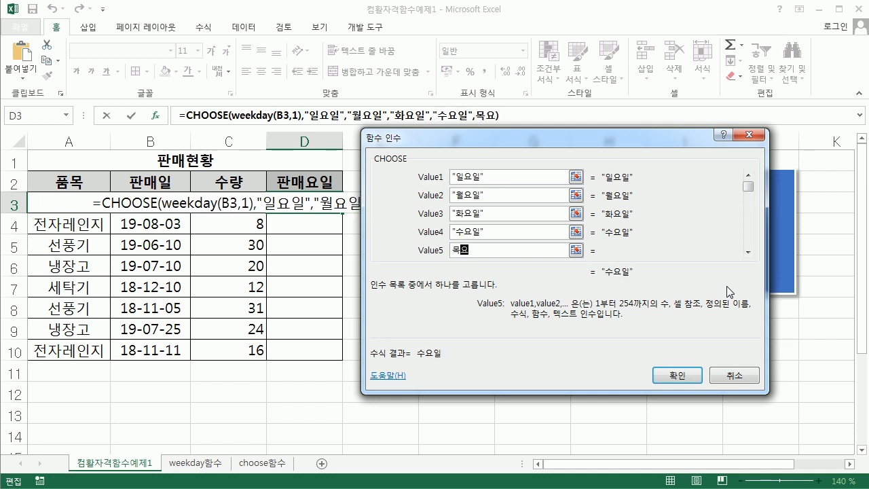
key(Tab)
text(금요일)
key(Tab)
text(토)
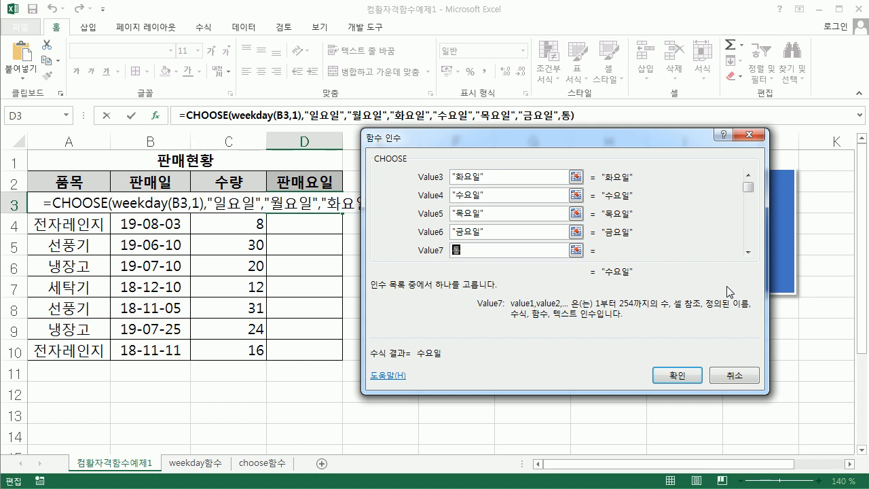
text(요일)
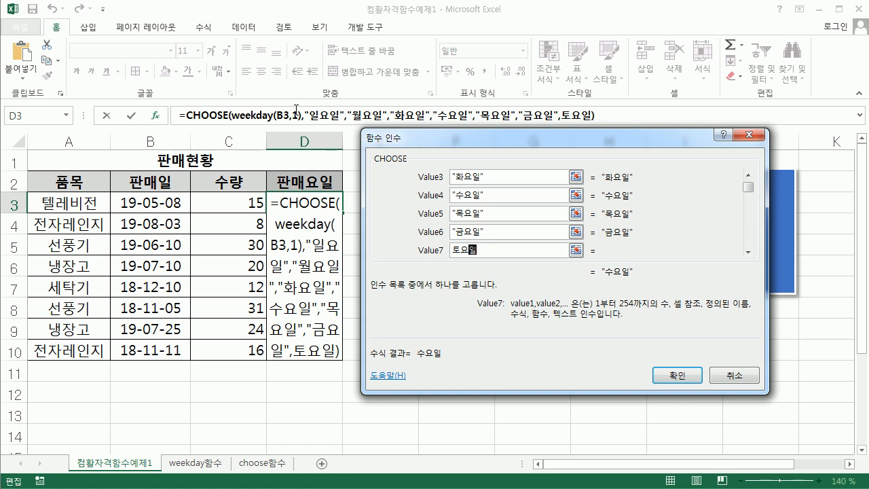
- Accept the combined CHOOSE and WEEKDAY formula in D3, fill it down through D10 and review it
click(688, 375)
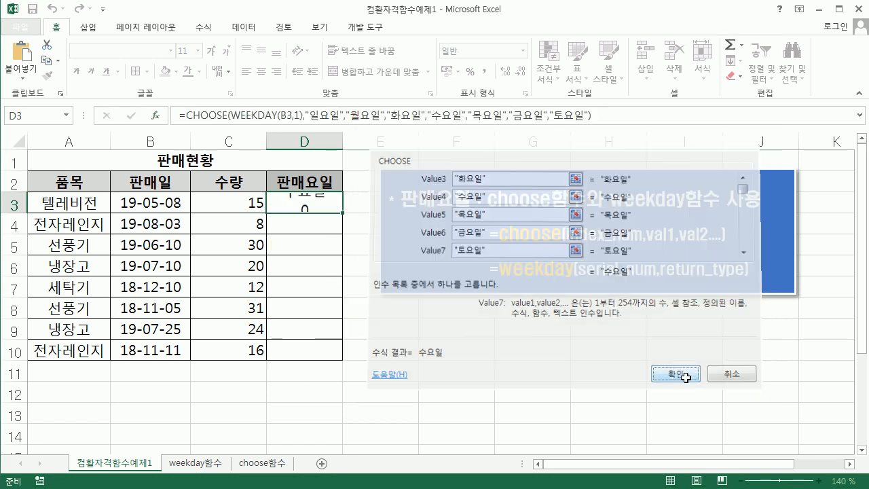
drag(342, 212, 339, 363)
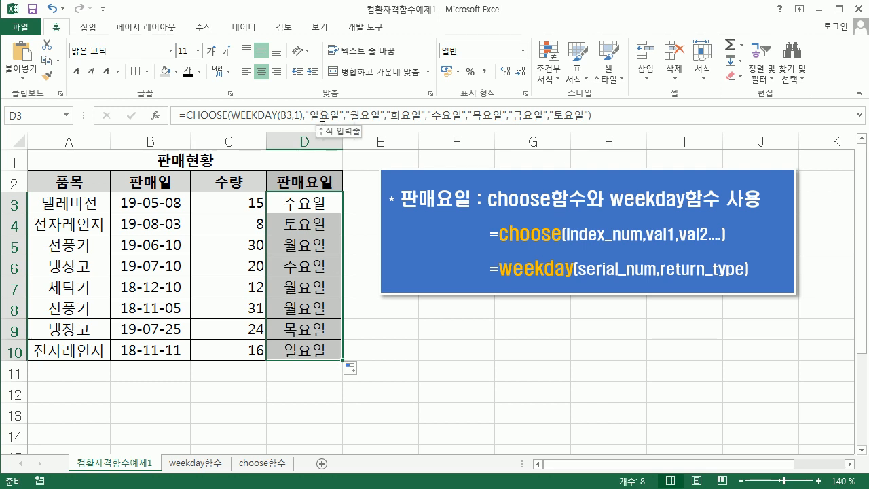
click(333, 202)
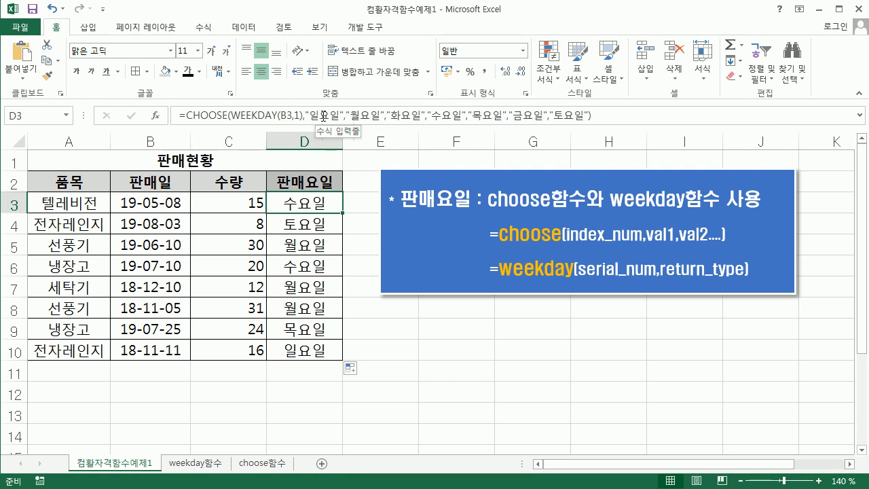
click(396, 343)
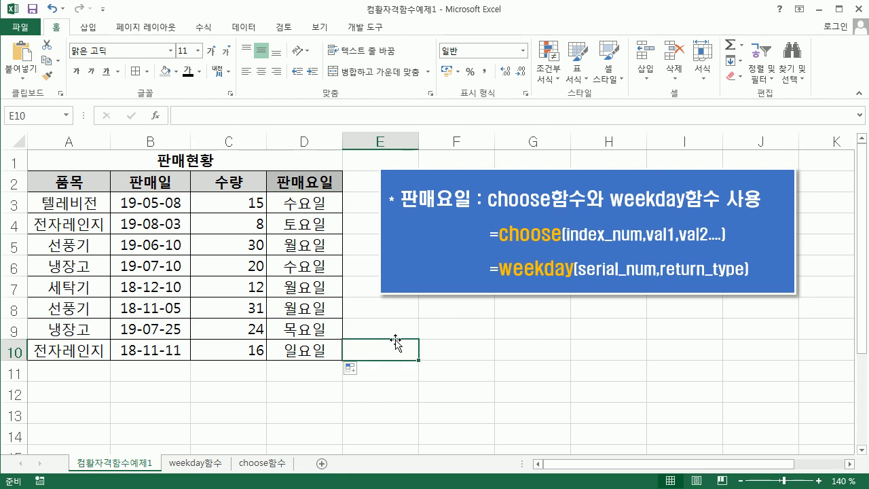
click(291, 203)
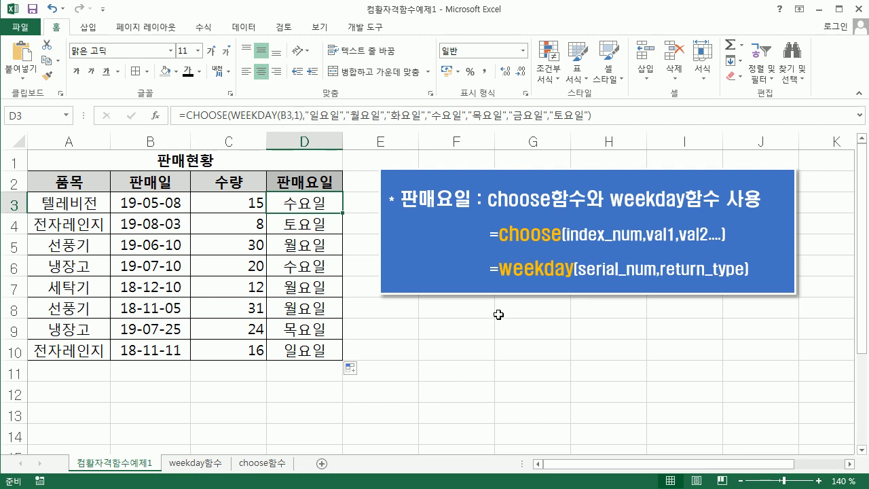
click(462, 357)
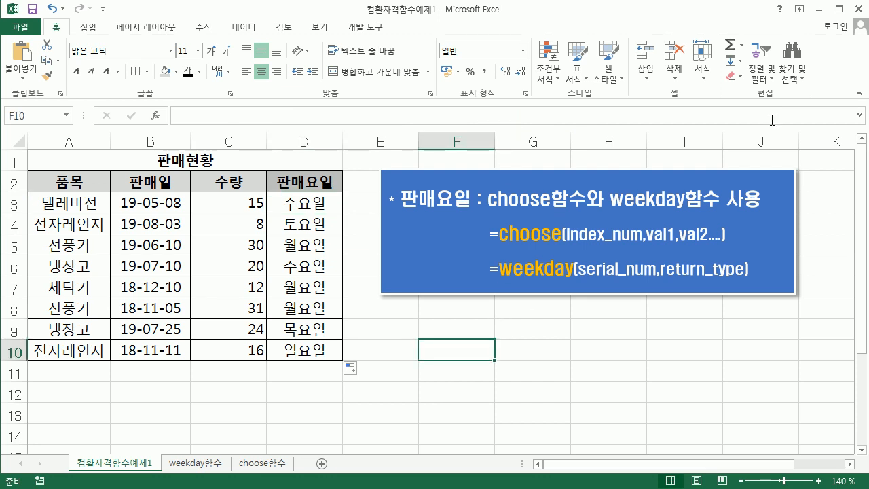